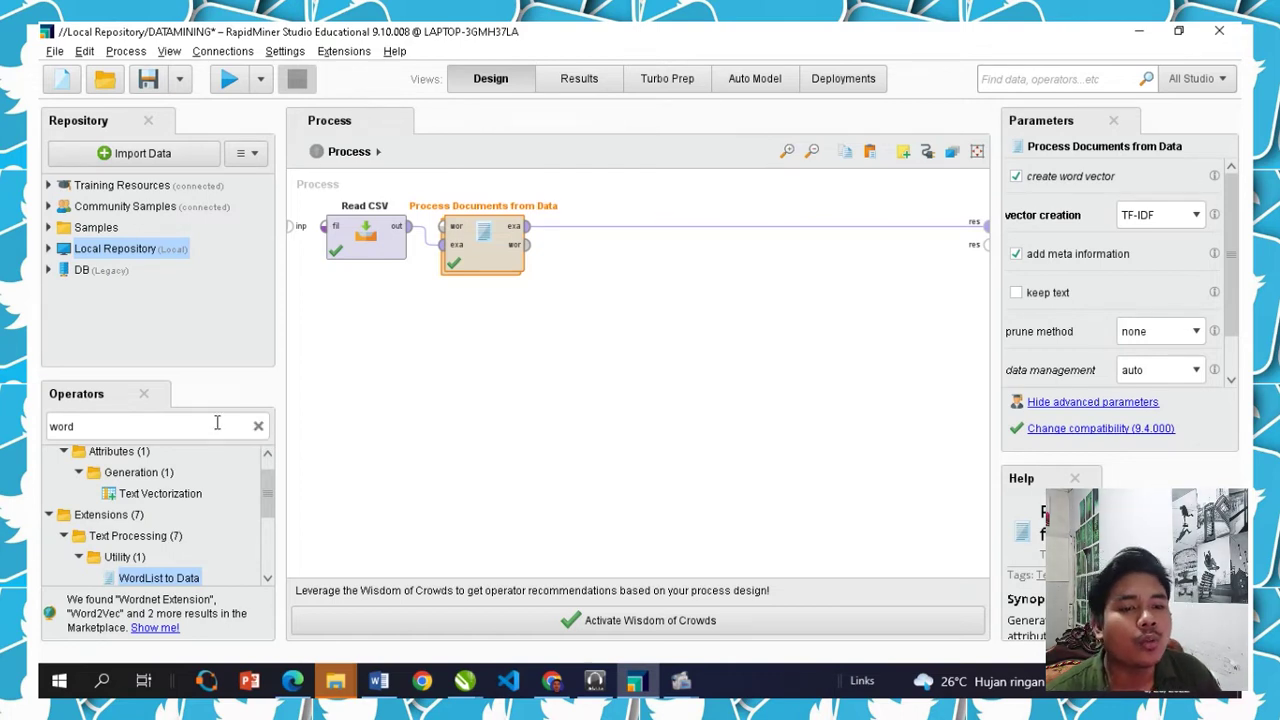
Add the WordList to Data operator beside Process Documents from Data and remove the existing connection to the result port
left_click(216, 423)
left_click_drag(216, 423, 663, 314)
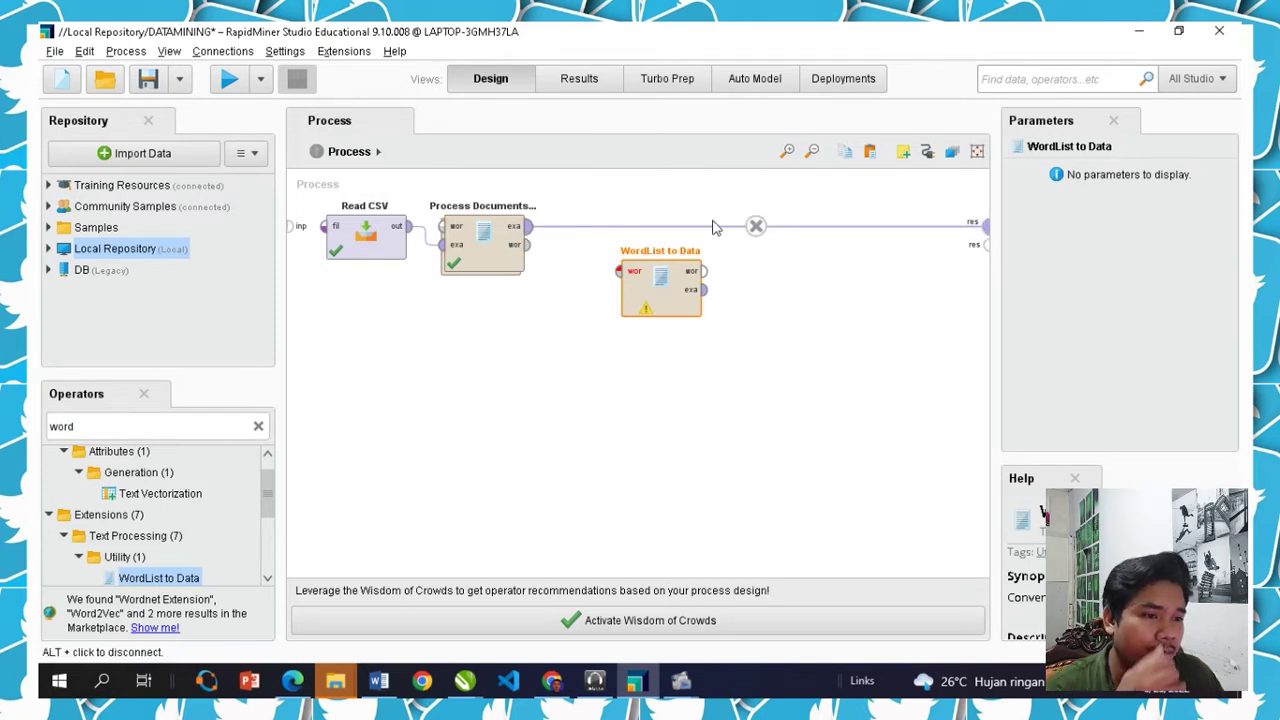
left_click(756, 227)
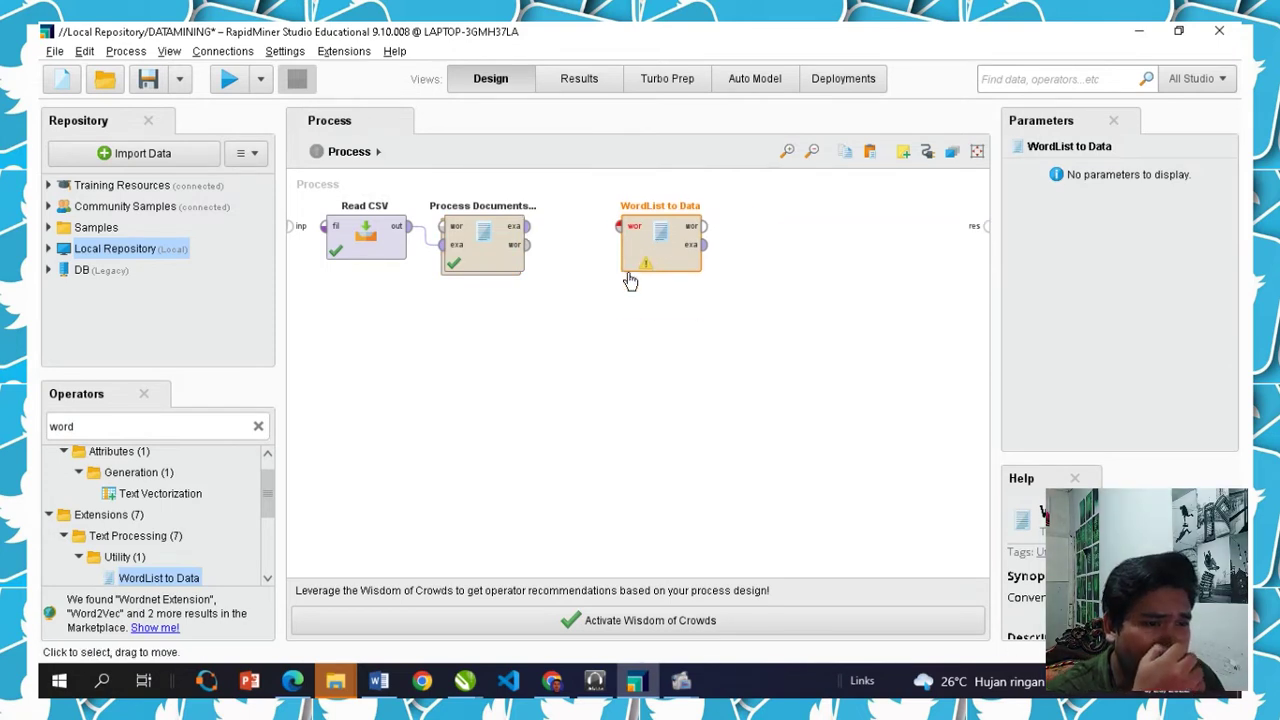
left_click_drag(629, 277, 660, 258)
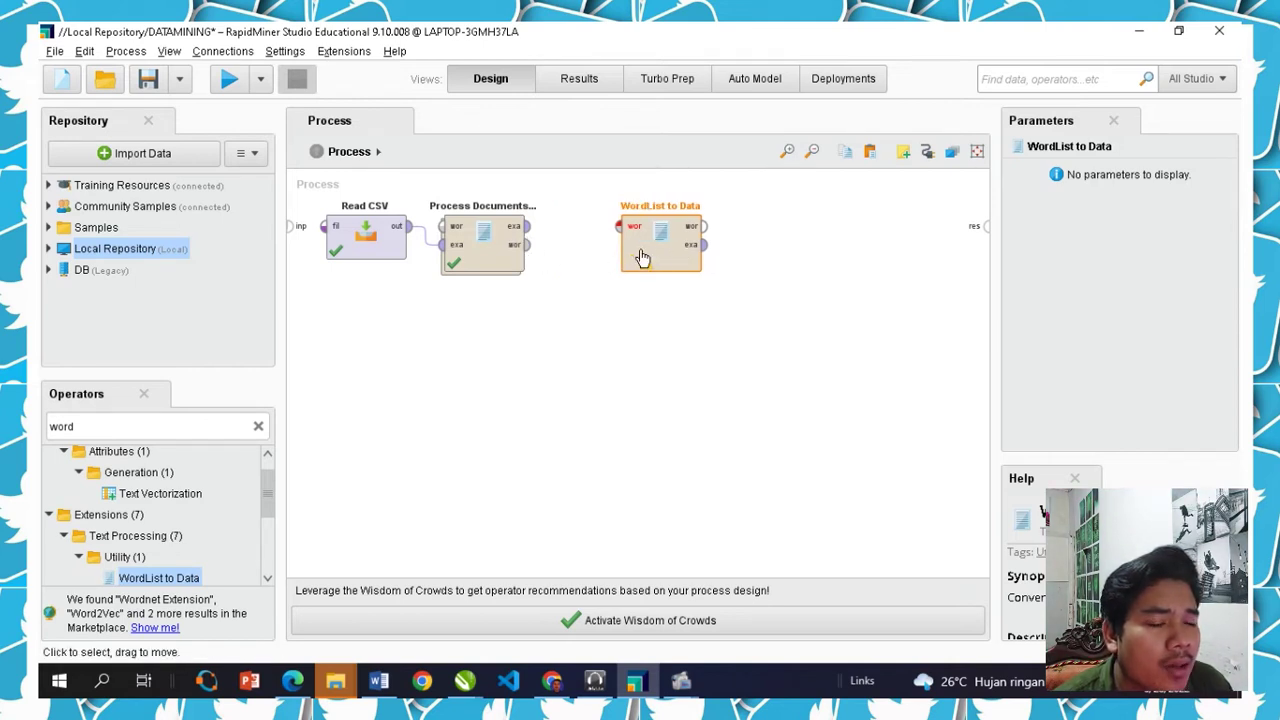
left_click_drag(646, 257, 587, 257)
Connect the word list output of Process Documents from Data to WordList to Data, and its example set output to the first result port
left_click(530, 248)
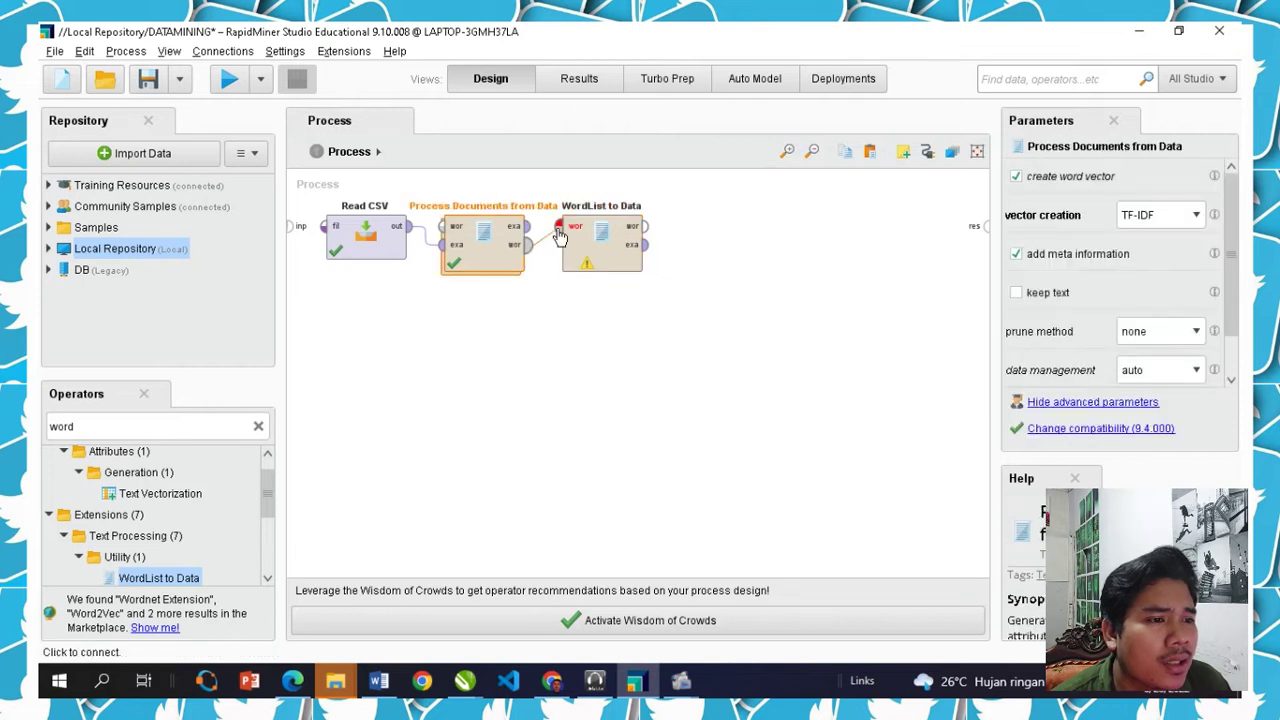
left_click(560, 226)
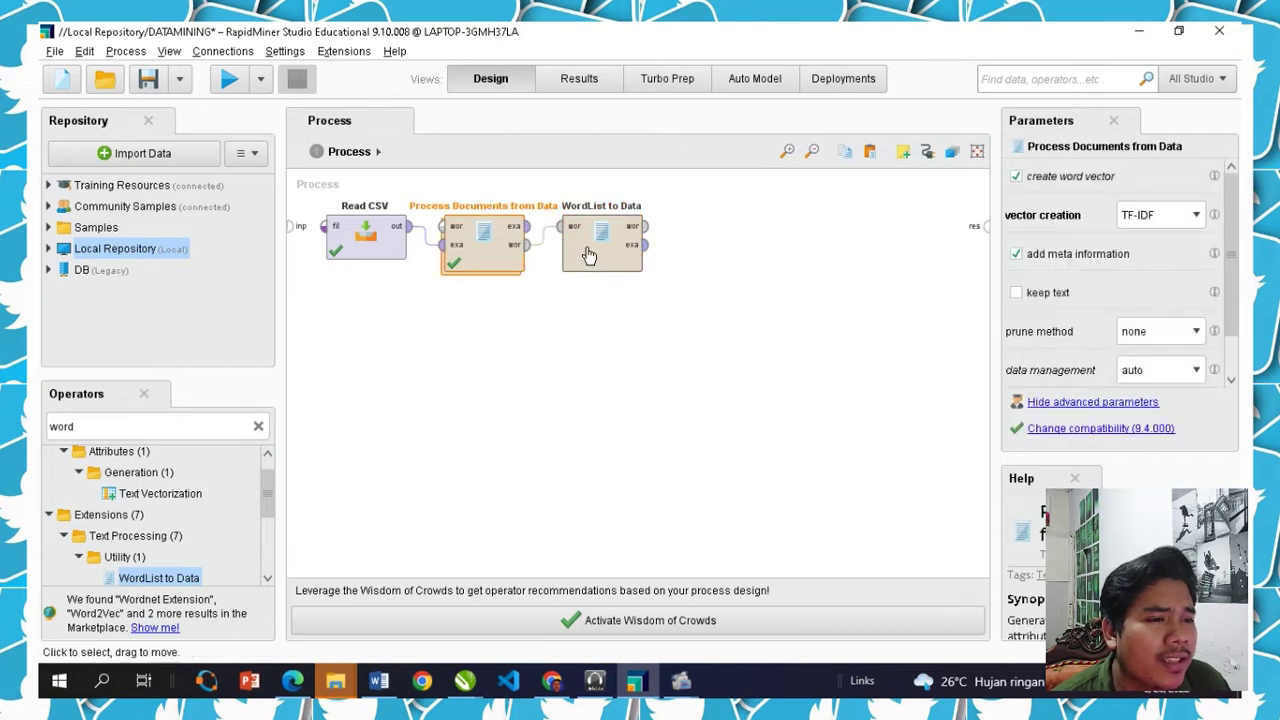
left_click(647, 249)
left_click(985, 228)
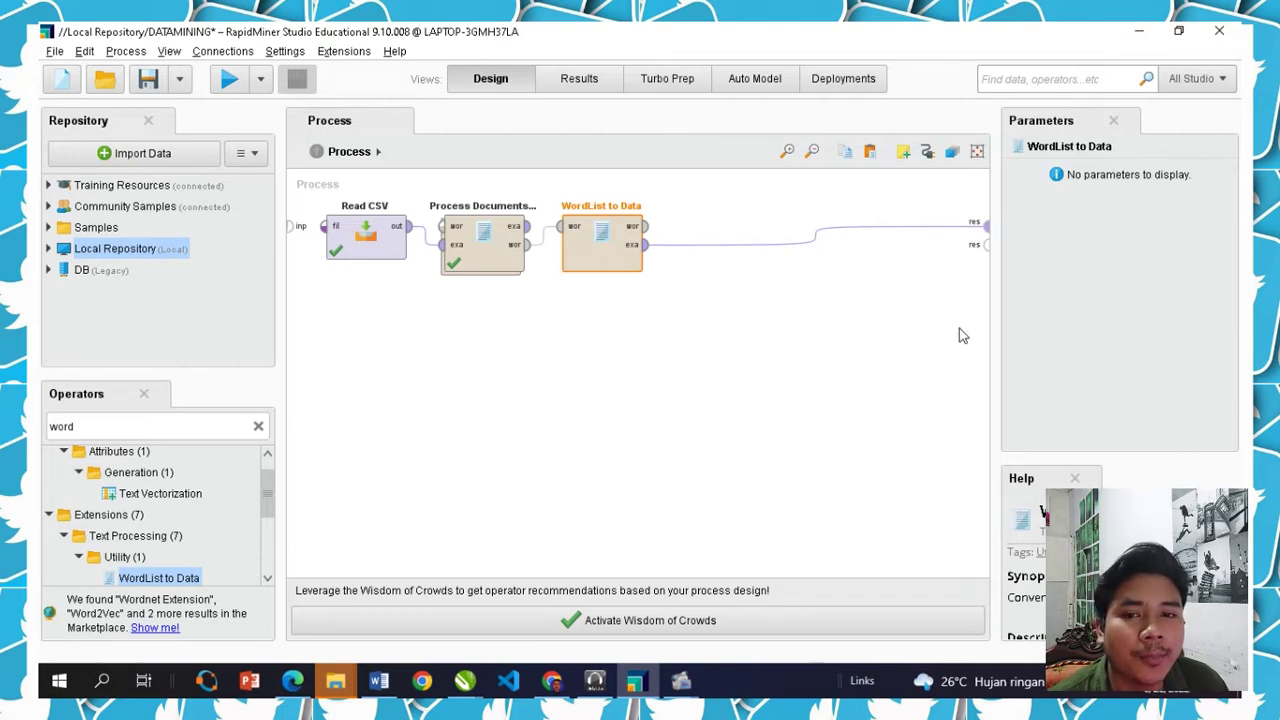
Run the process and review the words with their document and total counts in the resulting table
left_click(229, 79)
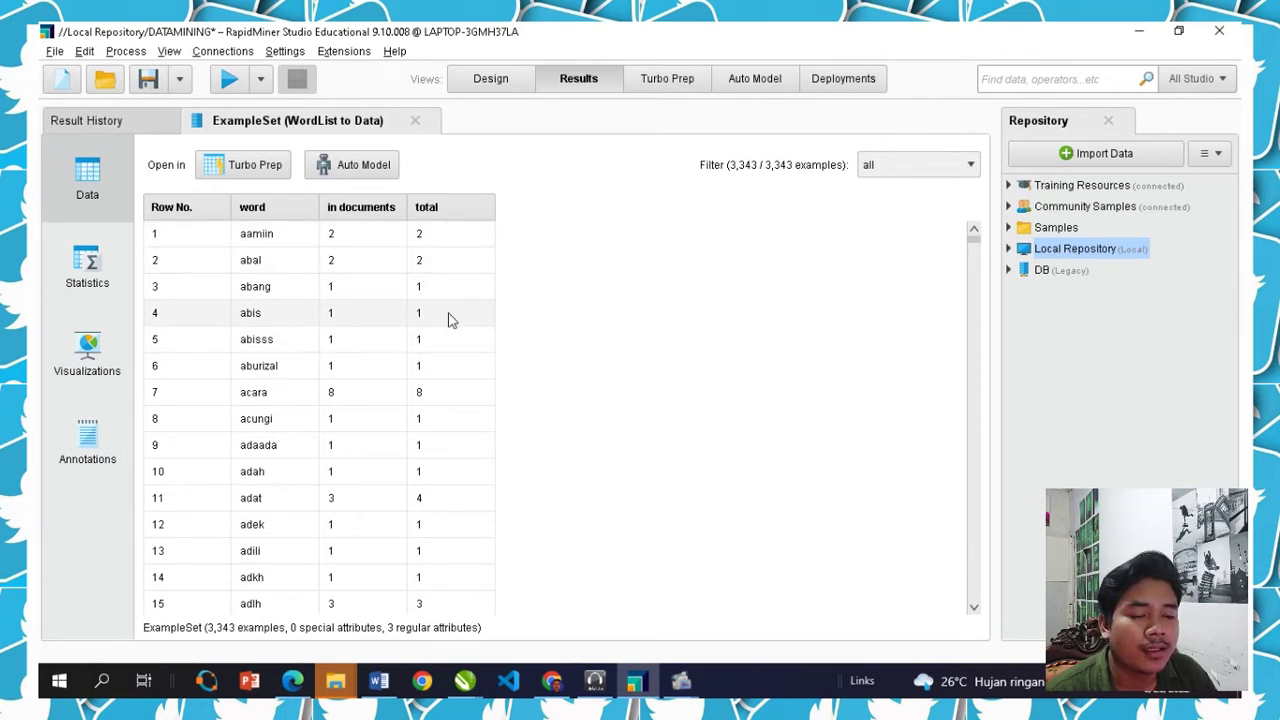
scroll(457, 355, "down", 6)
scroll(447, 343, "up", 6)
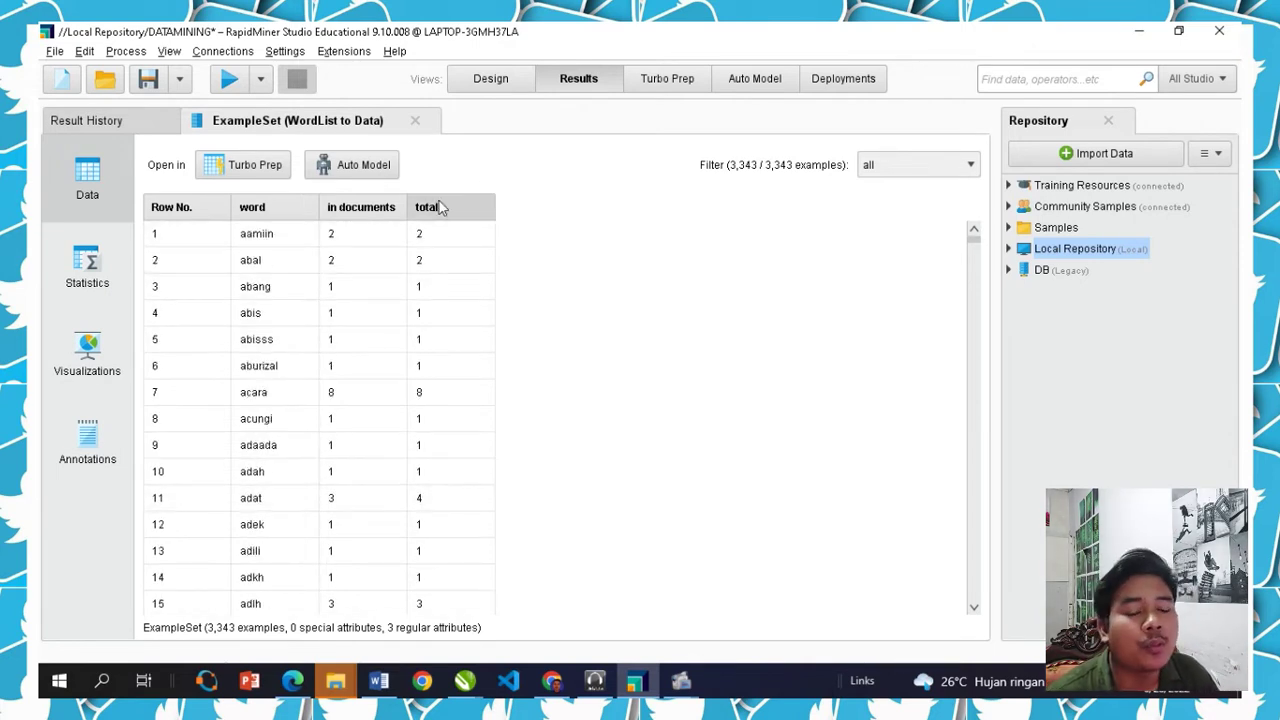
mouse_move(442, 206)
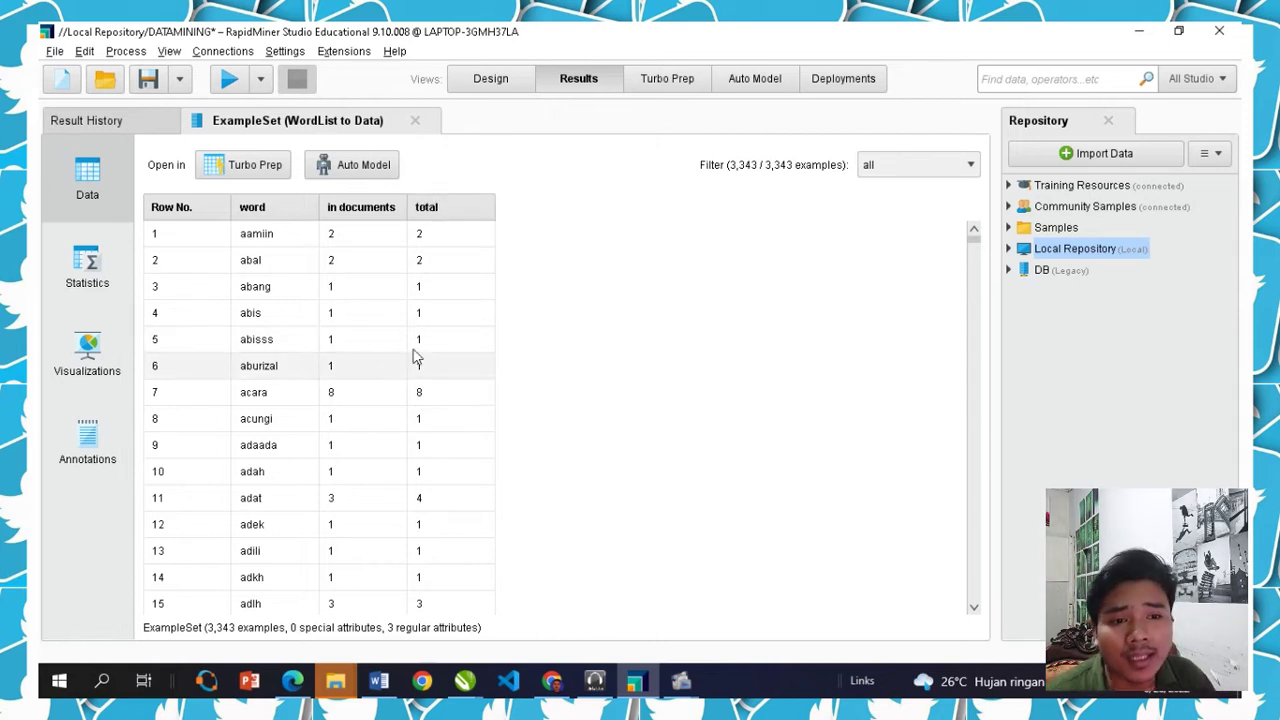
Open the visualizations of the word list result and set the plot type to Line
left_click(88, 278)
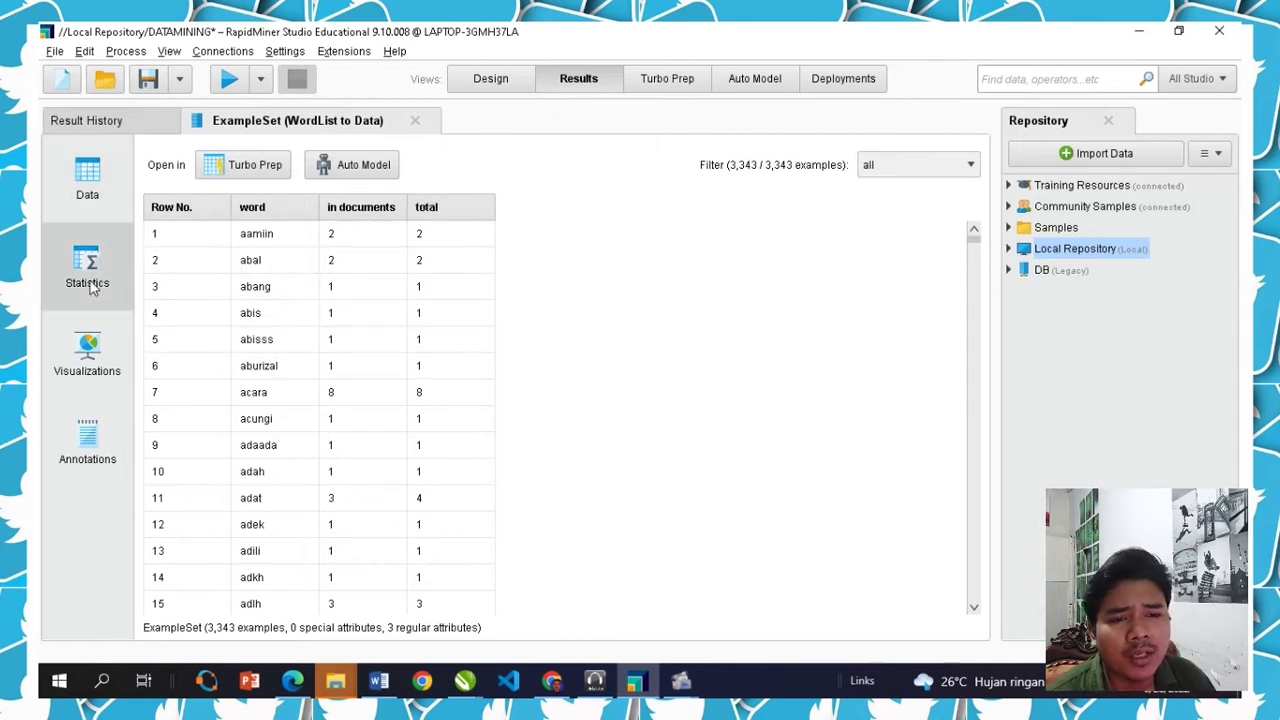
left_click(109, 351)
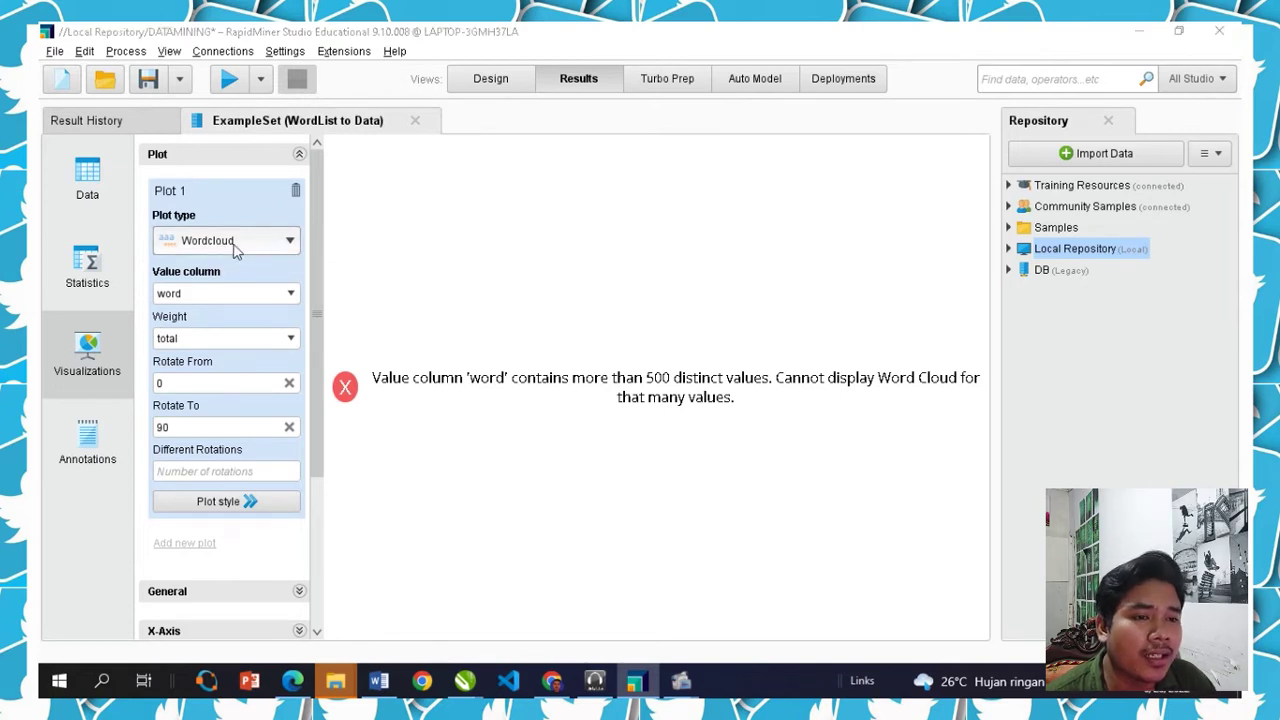
left_click(232, 242)
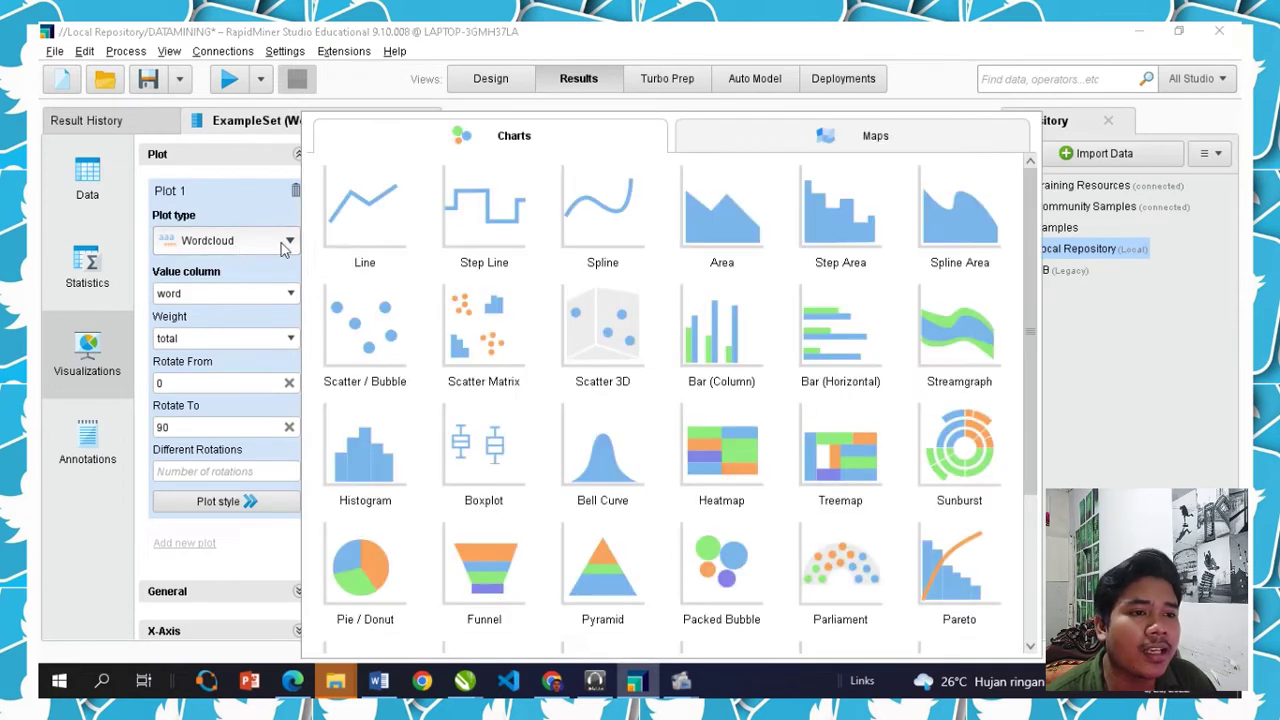
left_click(350, 232)
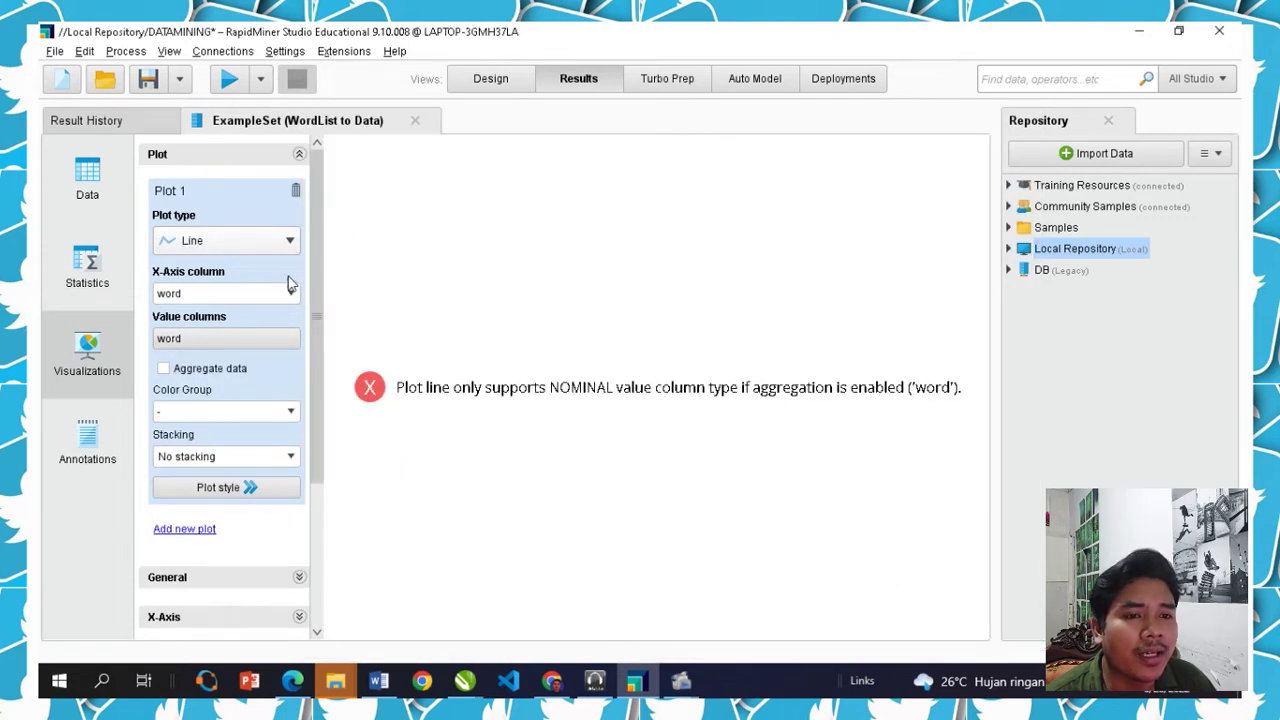
left_click(237, 253)
left_click(330, 244)
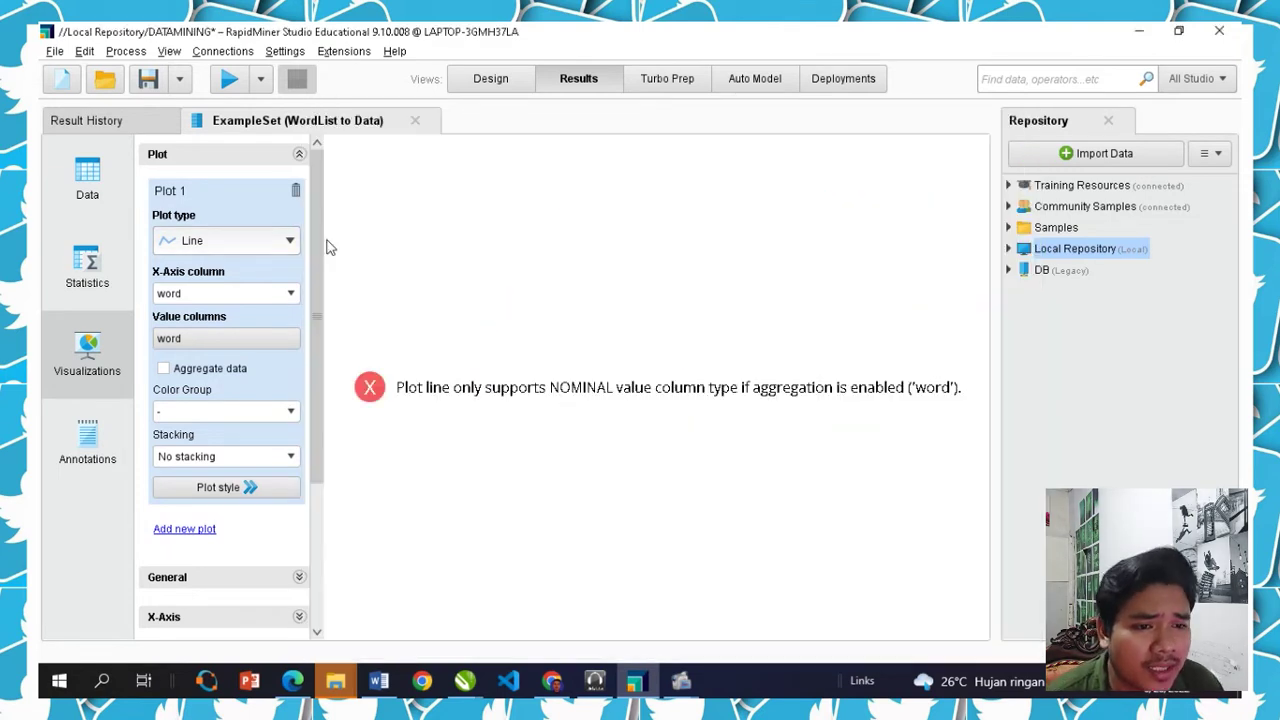
Use word as the line plot's X-axis column and add total to its value columns
left_click(290, 294)
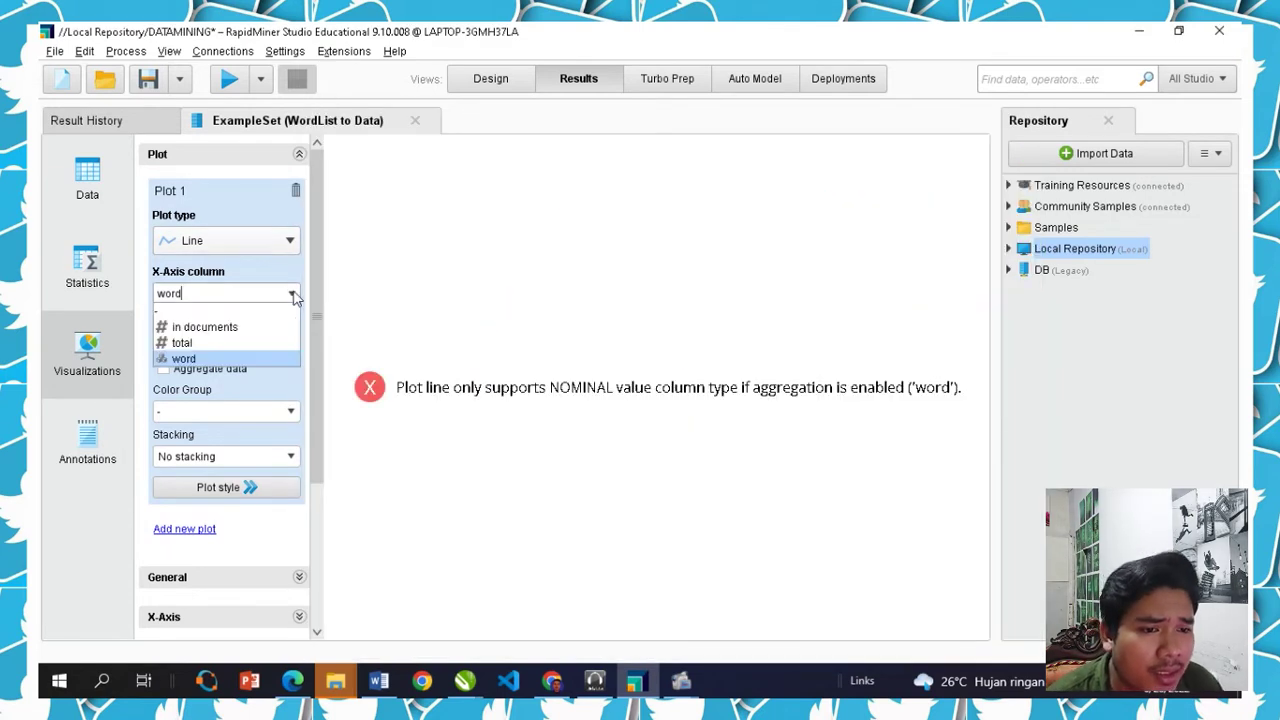
left_click(224, 359)
left_click(283, 340)
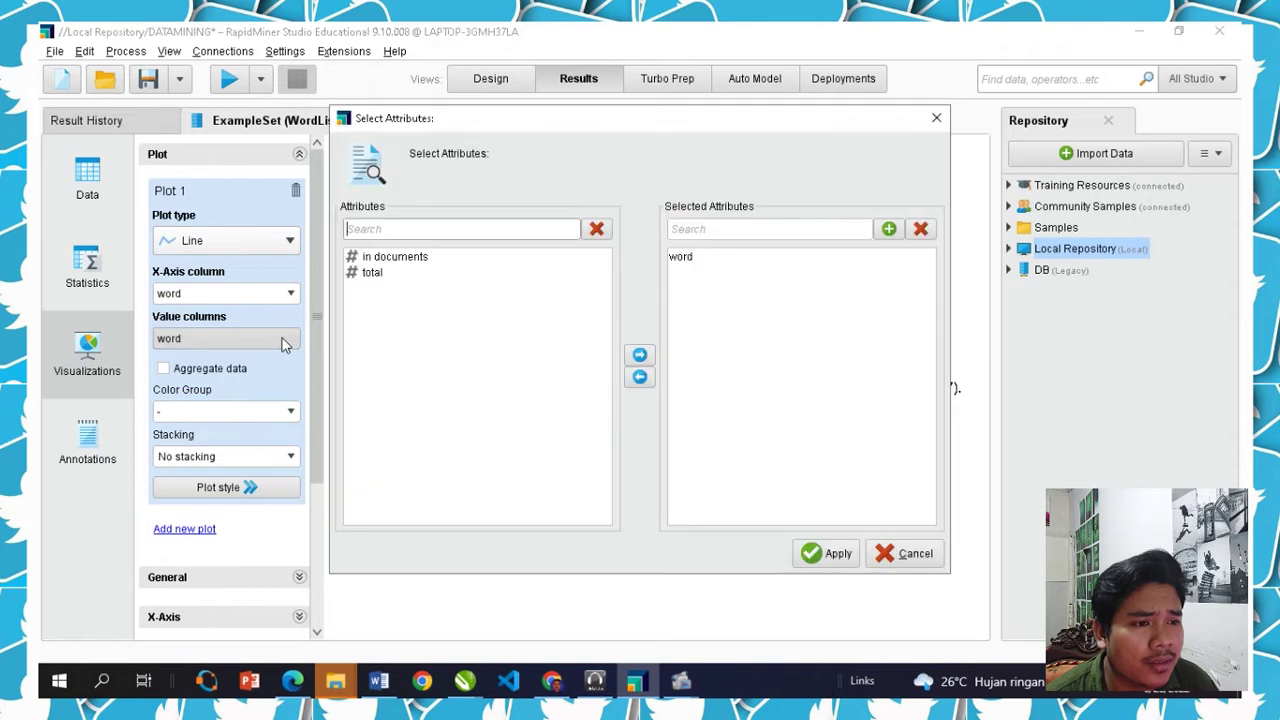
left_click(685, 262)
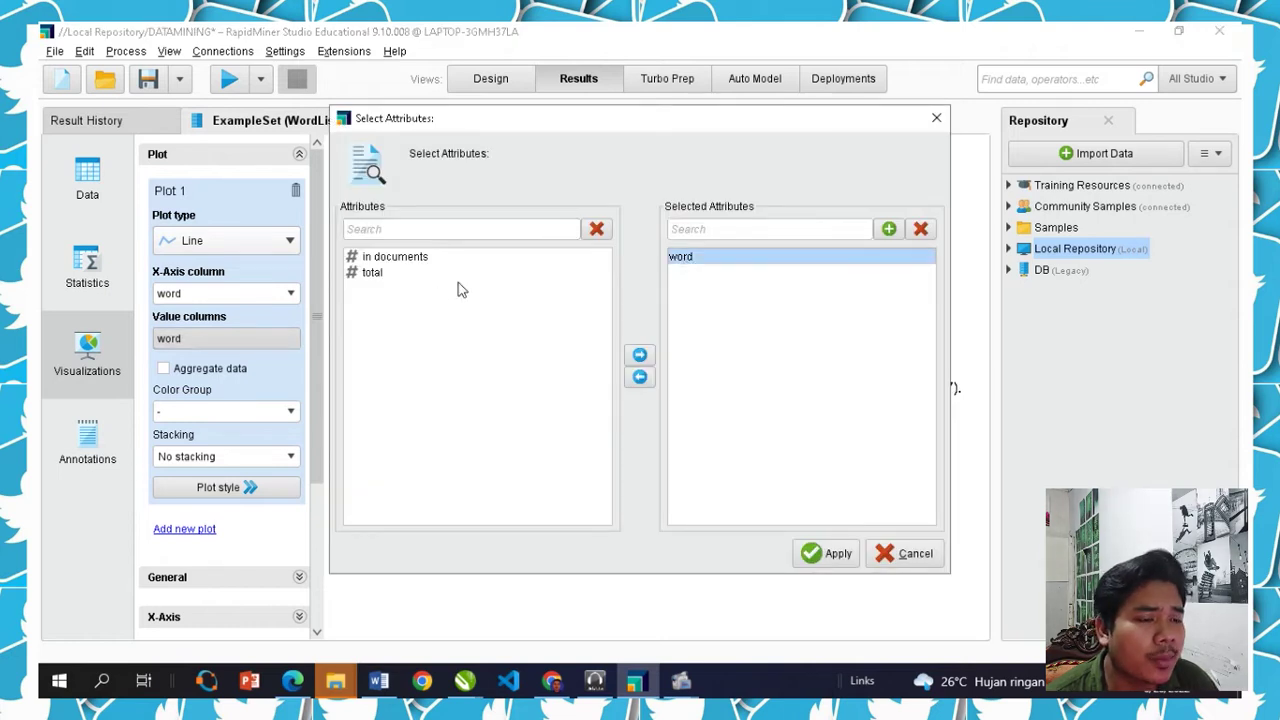
left_click(372, 275)
left_click(641, 356)
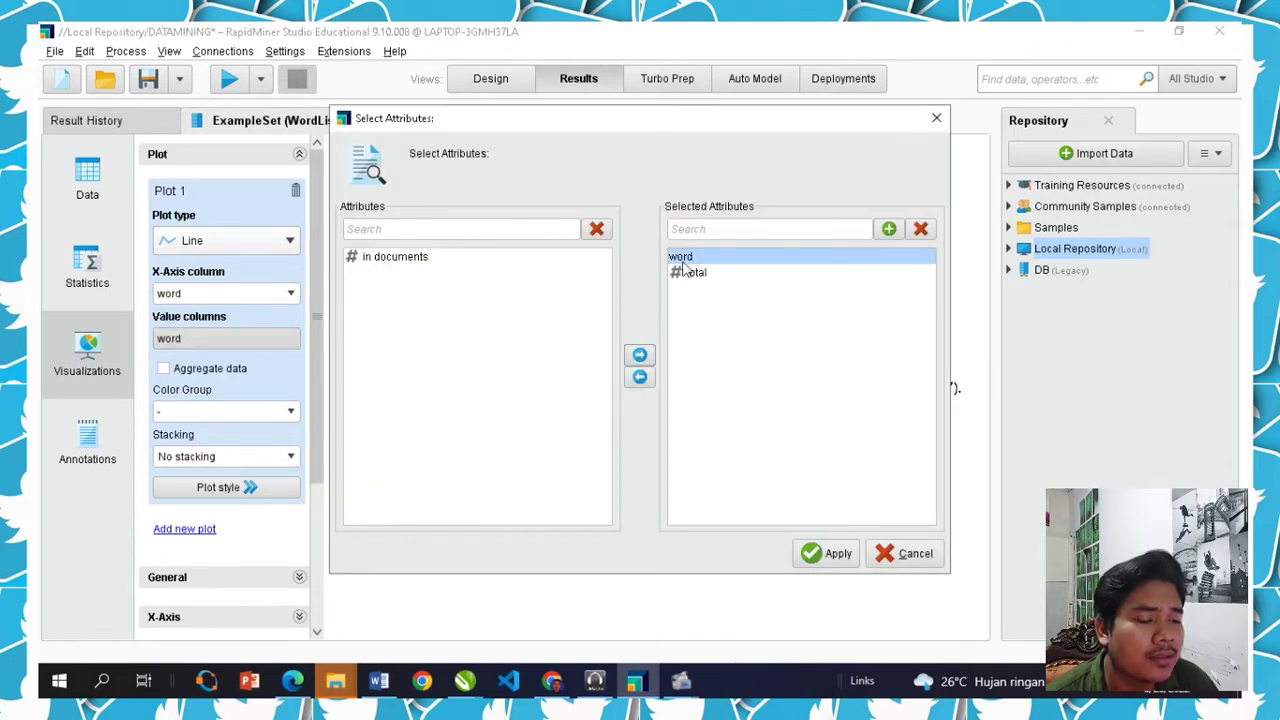
left_click(837, 556)
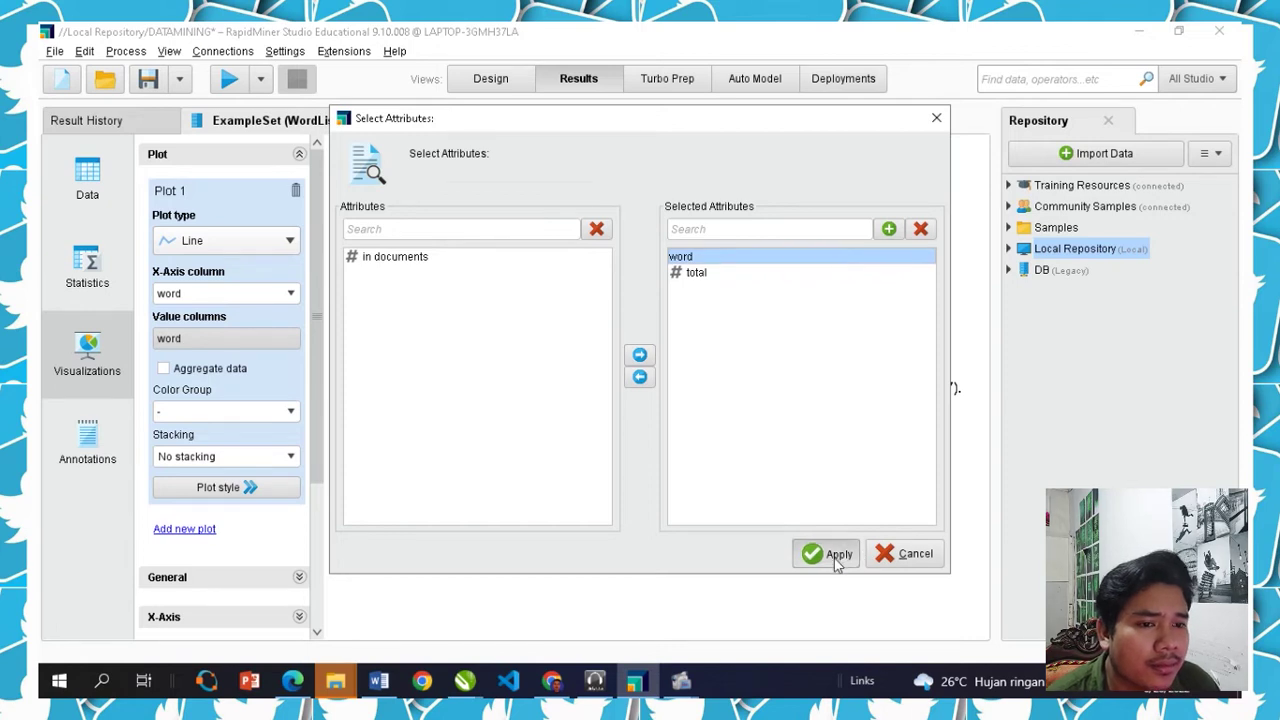
Remove word from the line plot's value columns so that only total is plotted
left_click(258, 410)
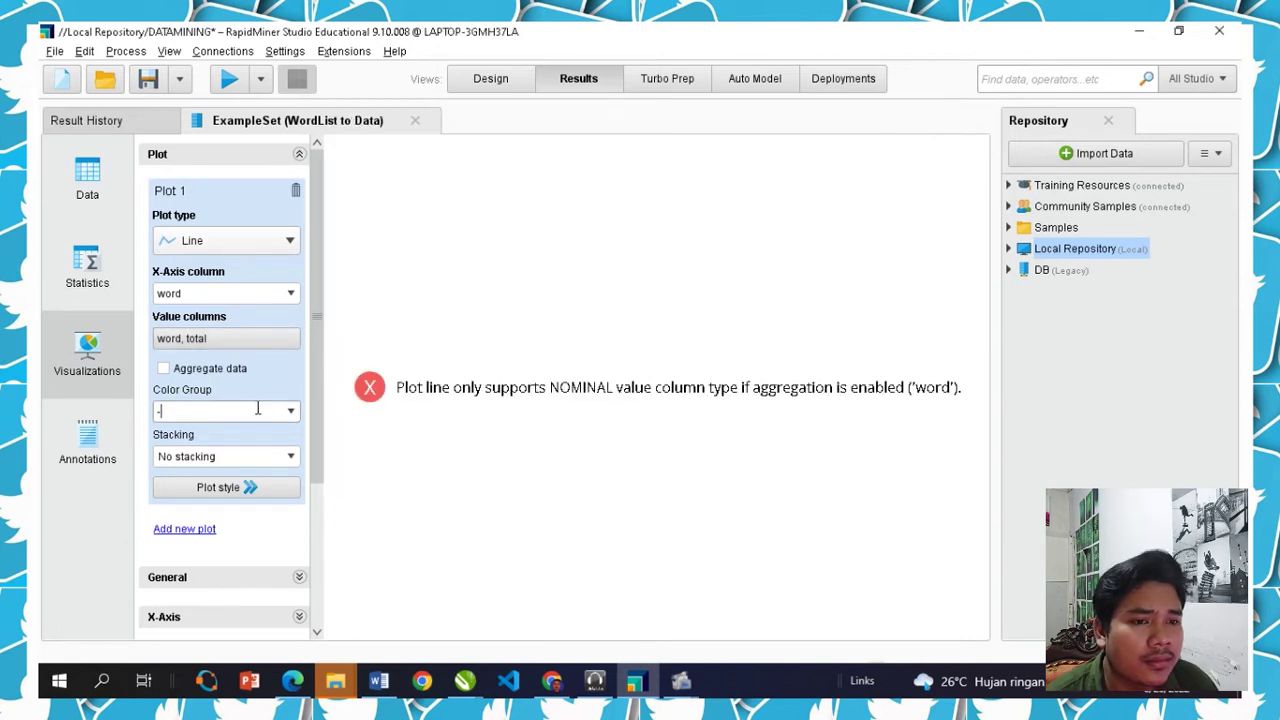
left_click(238, 338)
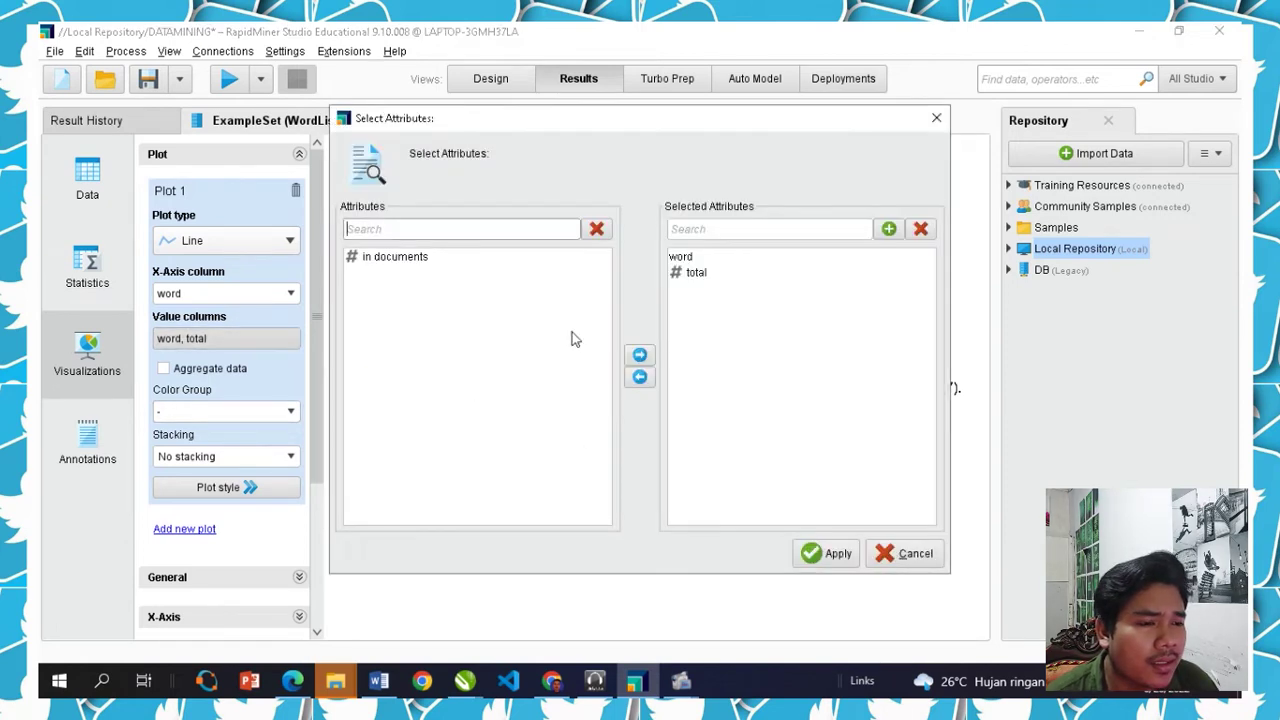
left_click(688, 260)
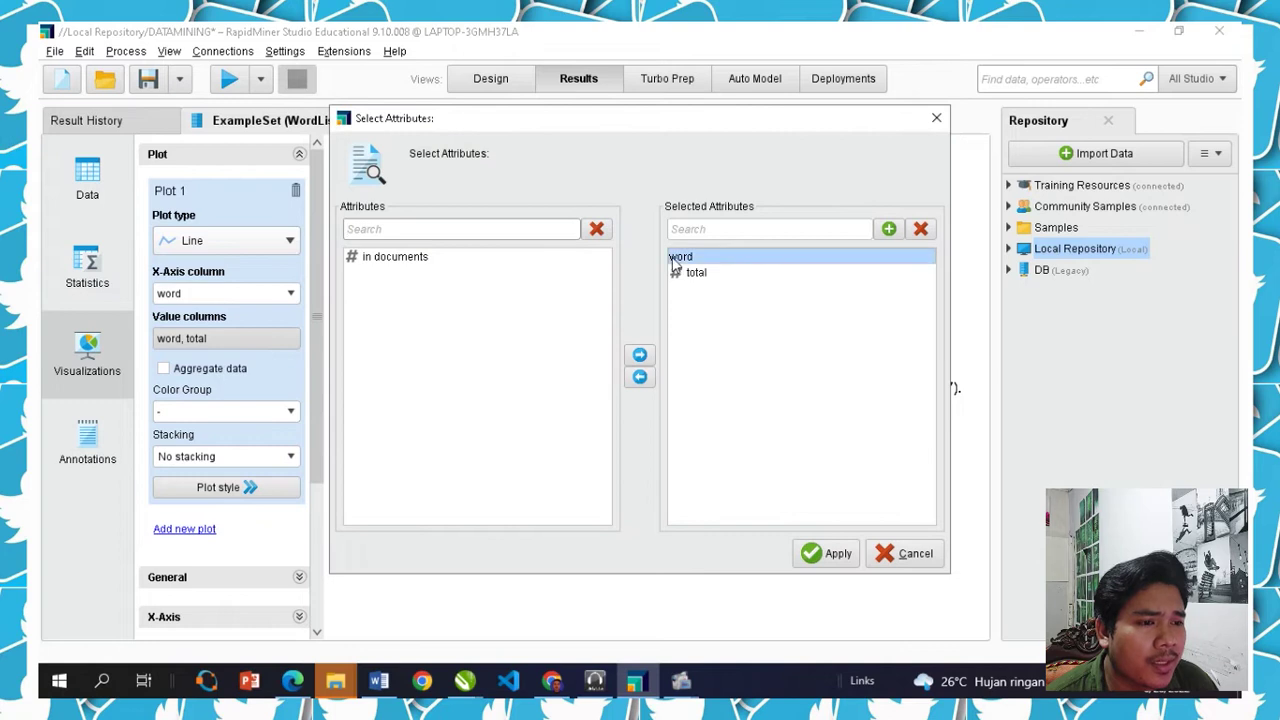
left_click(640, 377)
left_click(835, 555)
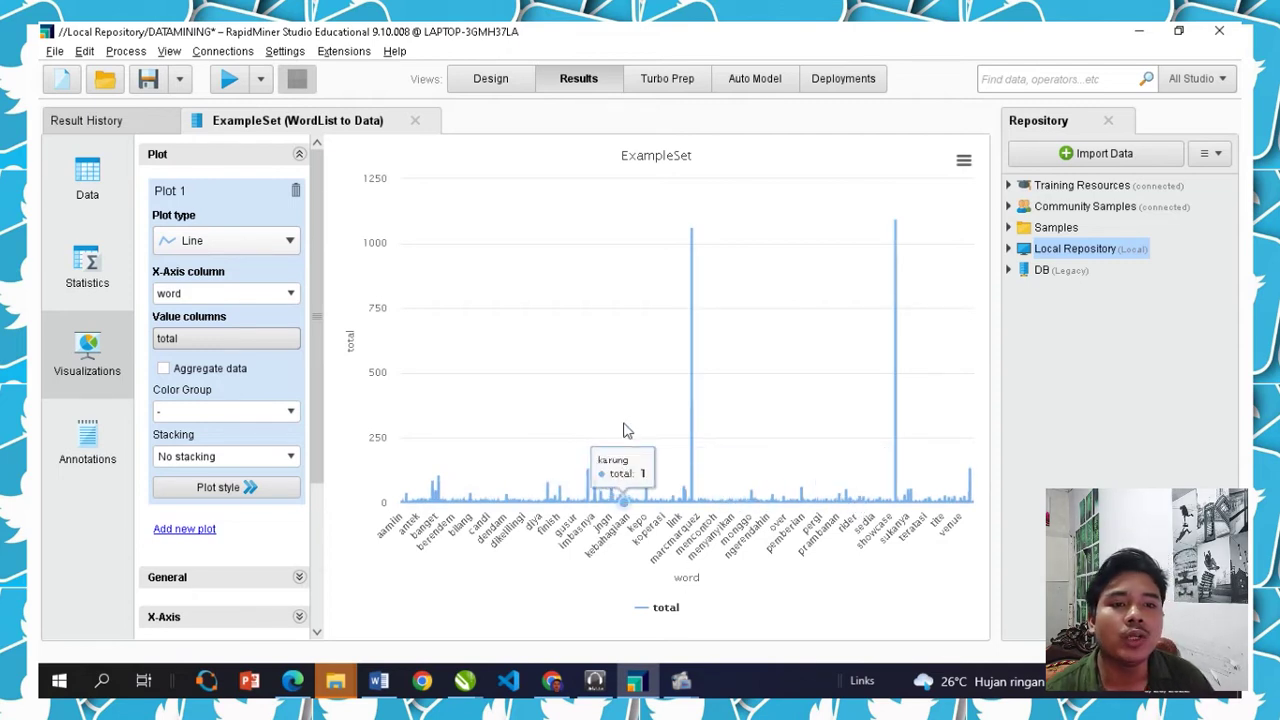
Change the plot type from Line to Wordcloud
left_click(256, 244)
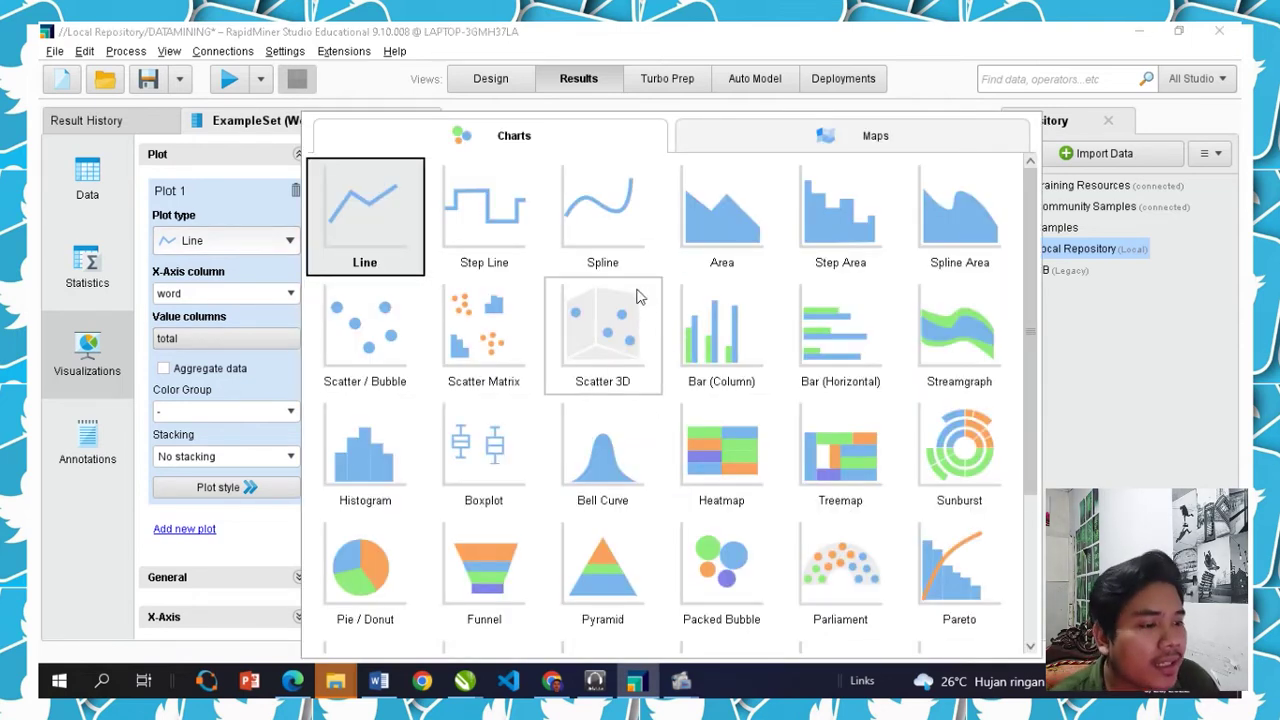
scroll(776, 417, "down", 3)
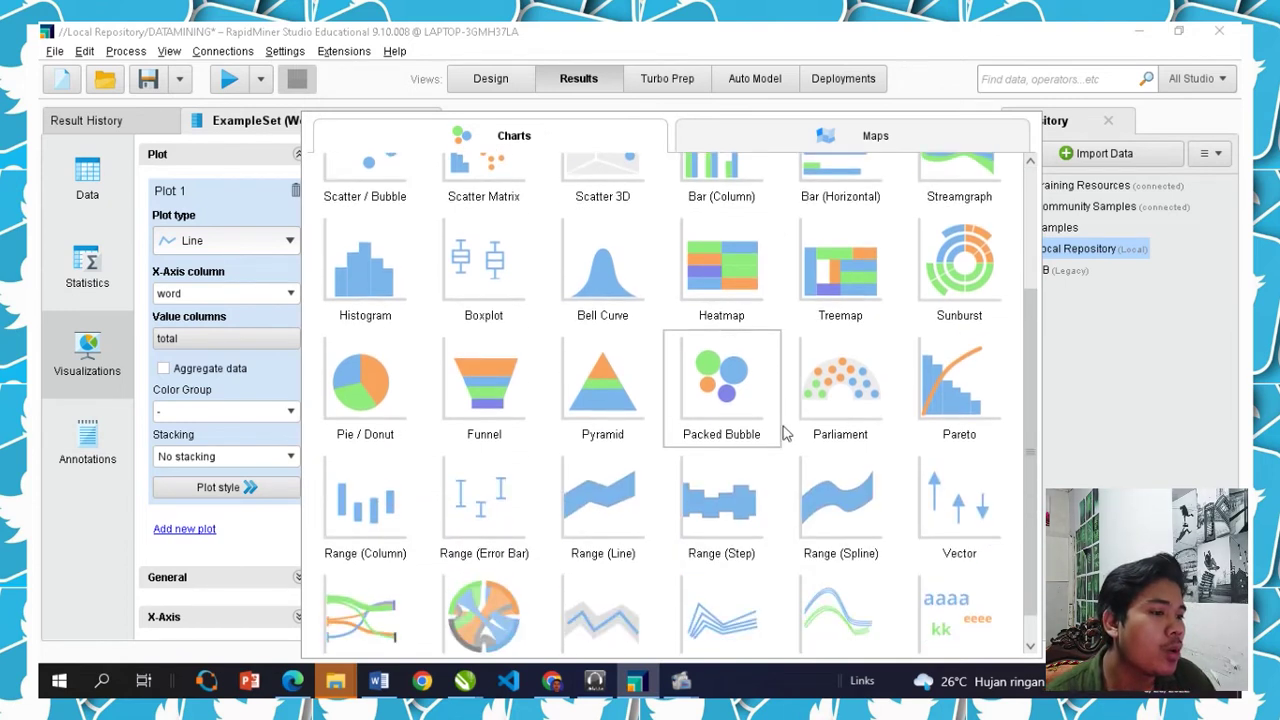
scroll(790, 435, "down", 1)
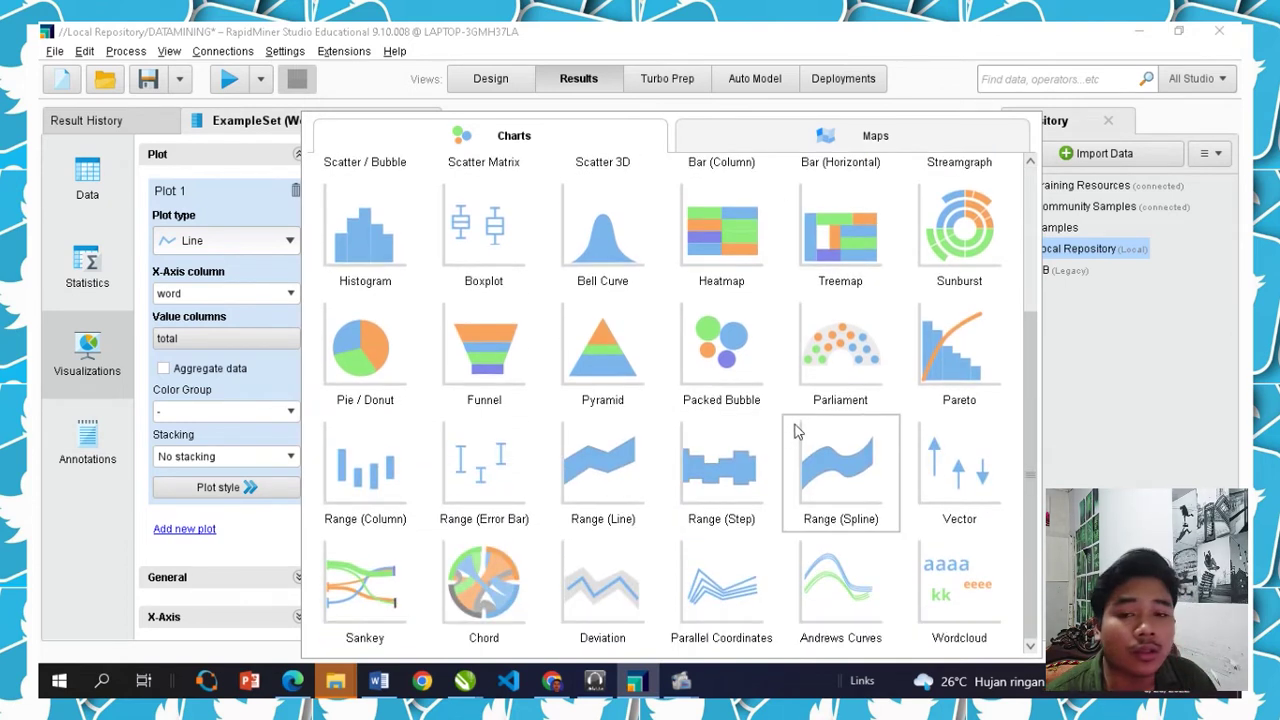
left_click(981, 604)
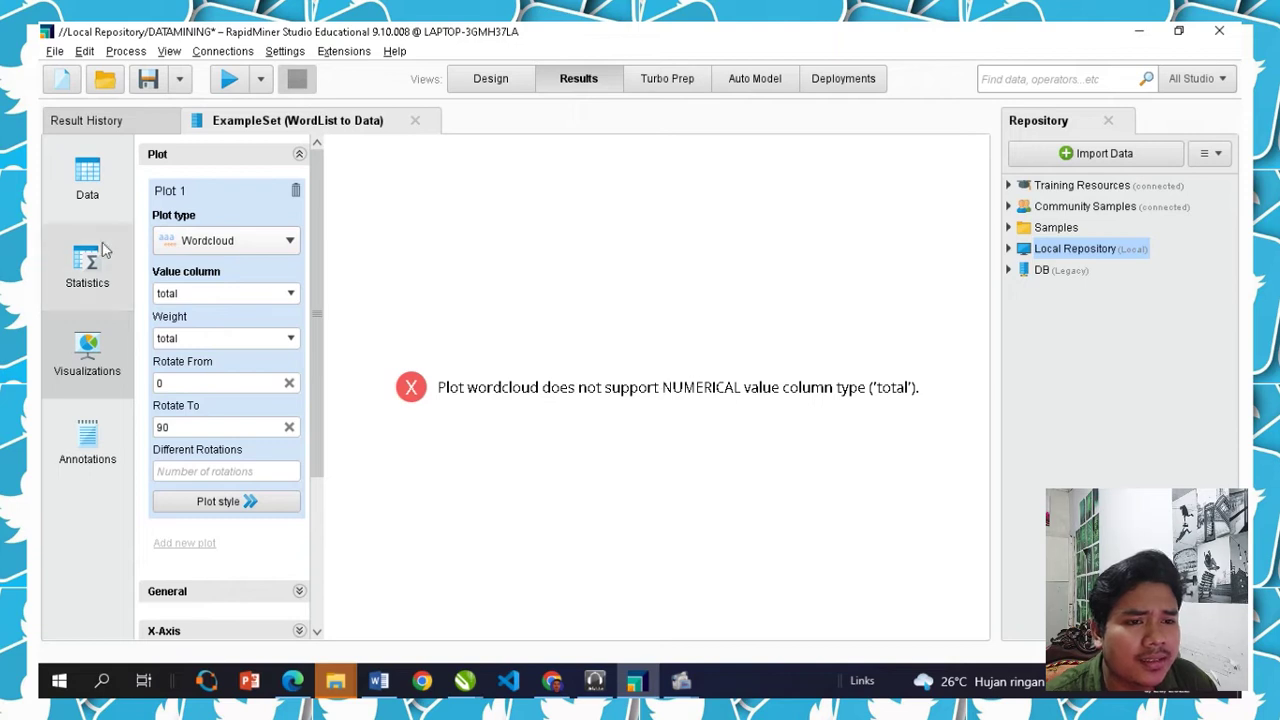
Set the wordcloud's value column to word and use total as its weight
left_click(218, 296)
left_click(291, 294)
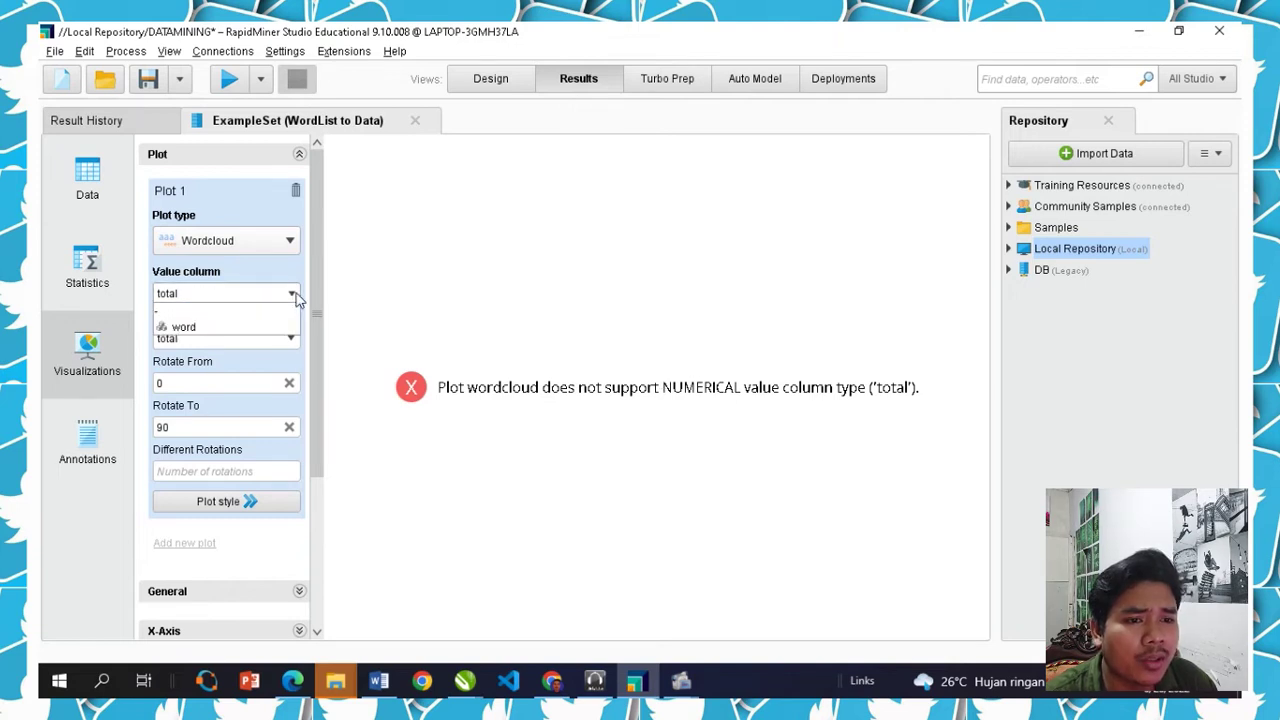
left_click(229, 327)
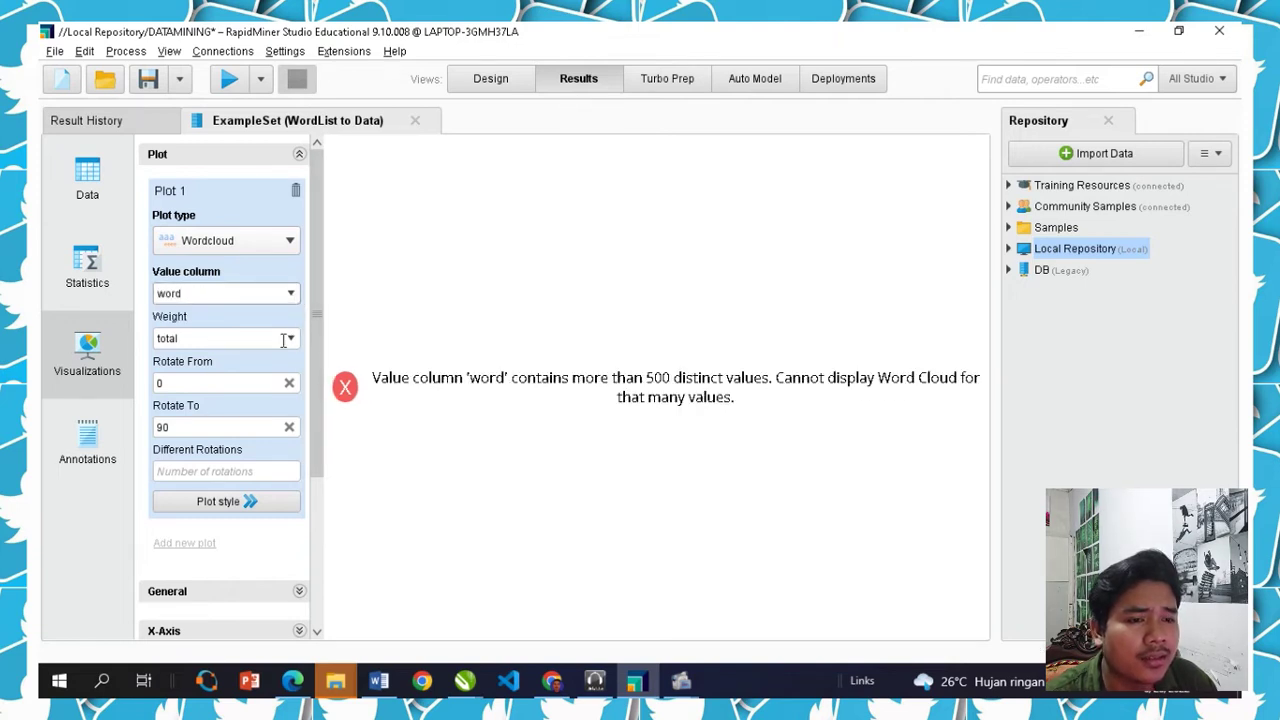
left_click(291, 340)
left_click(240, 386)
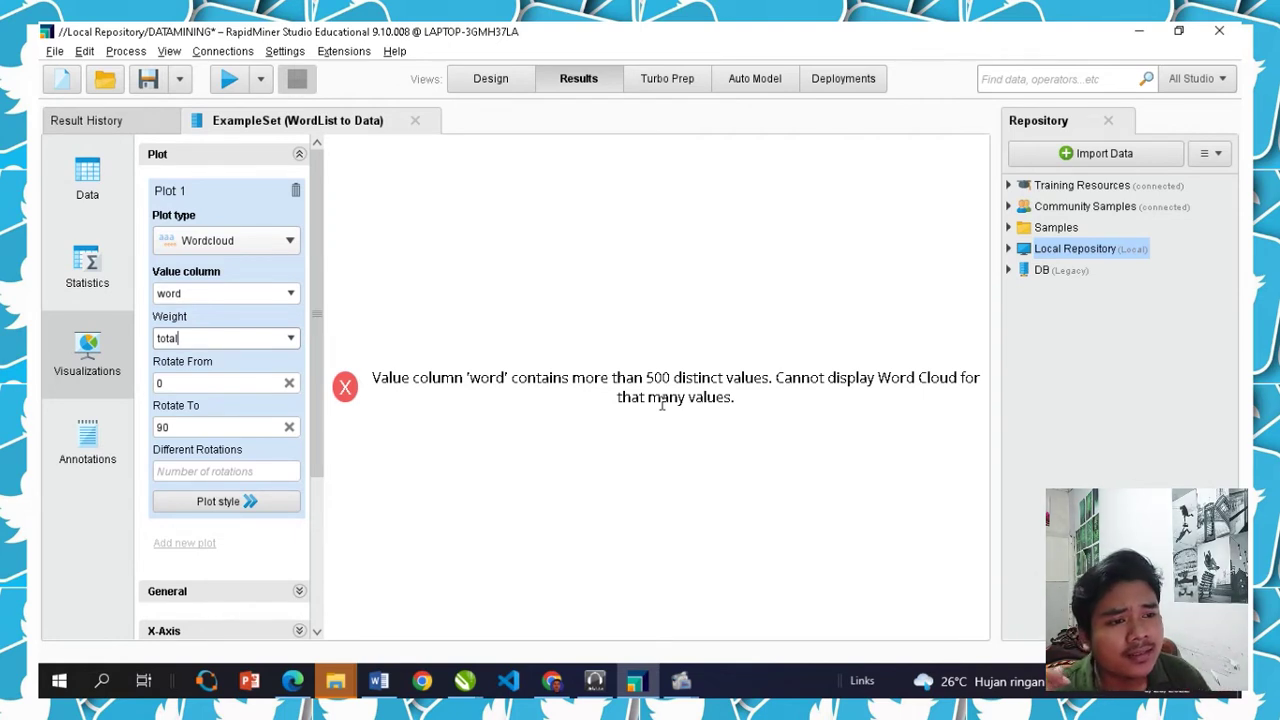
Return to the process design and search the operators for sort
left_click(490, 78)
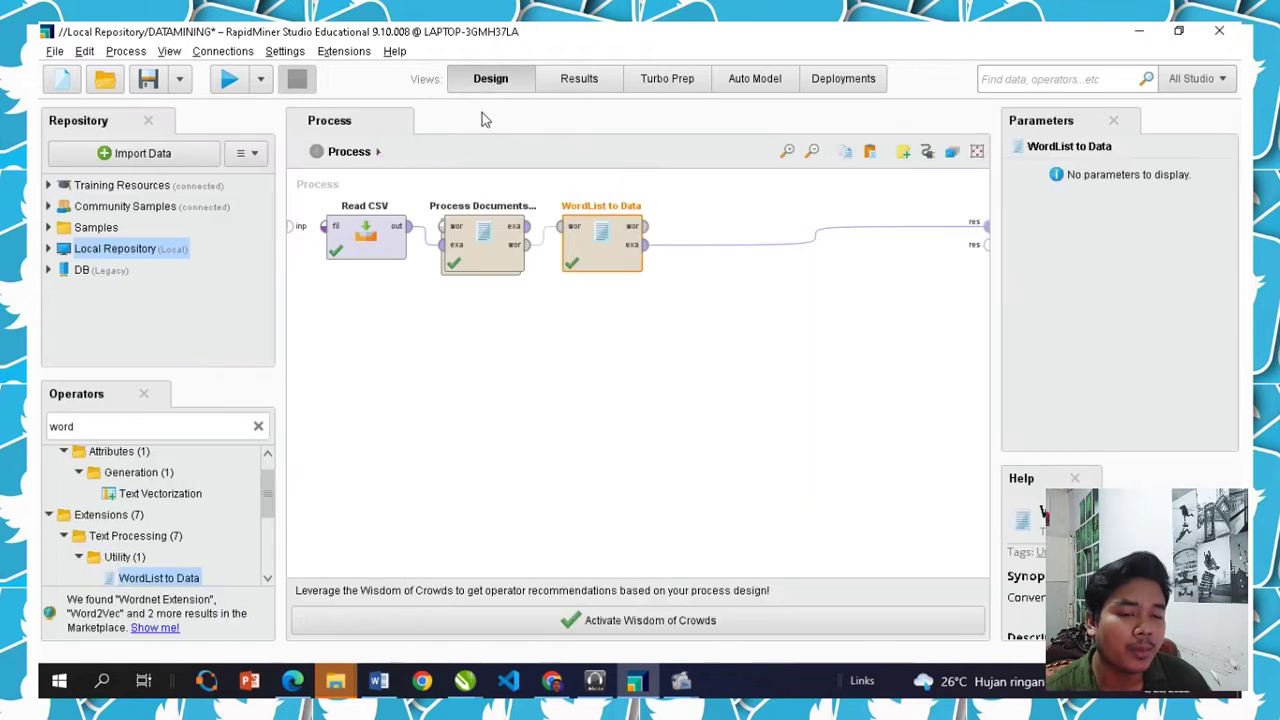
left_click(89, 421)
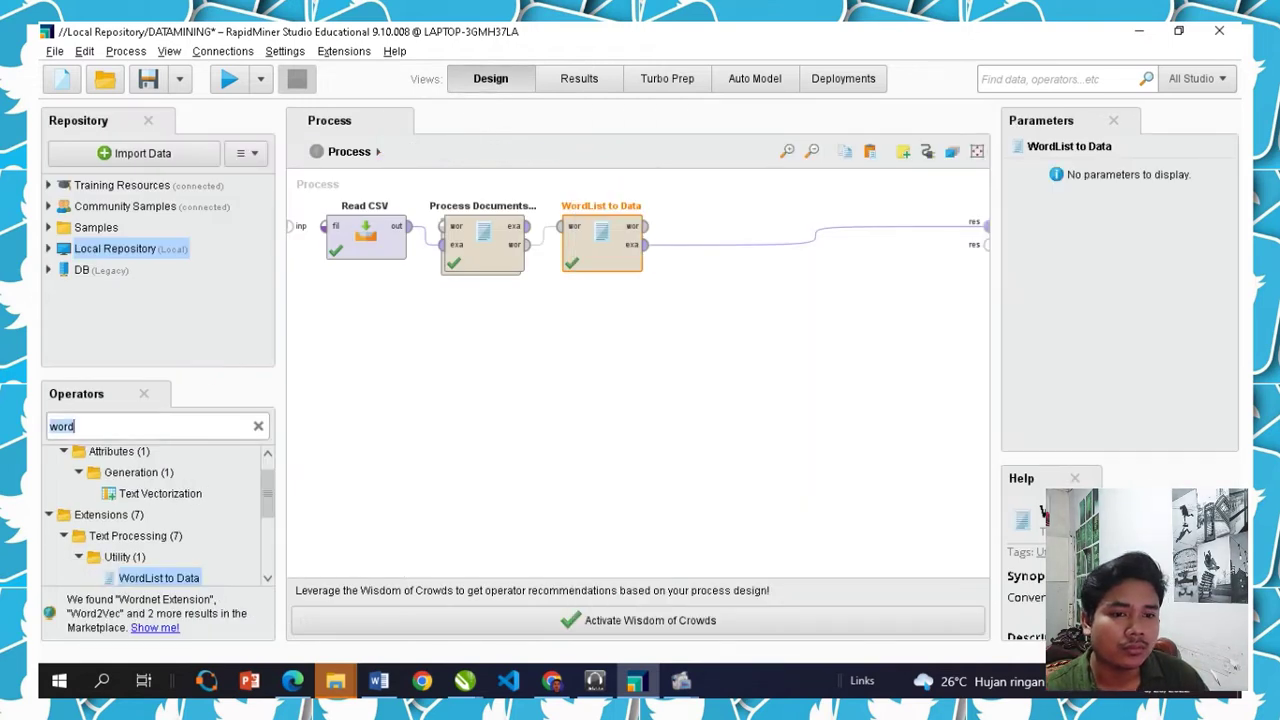
double_click(79, 427)
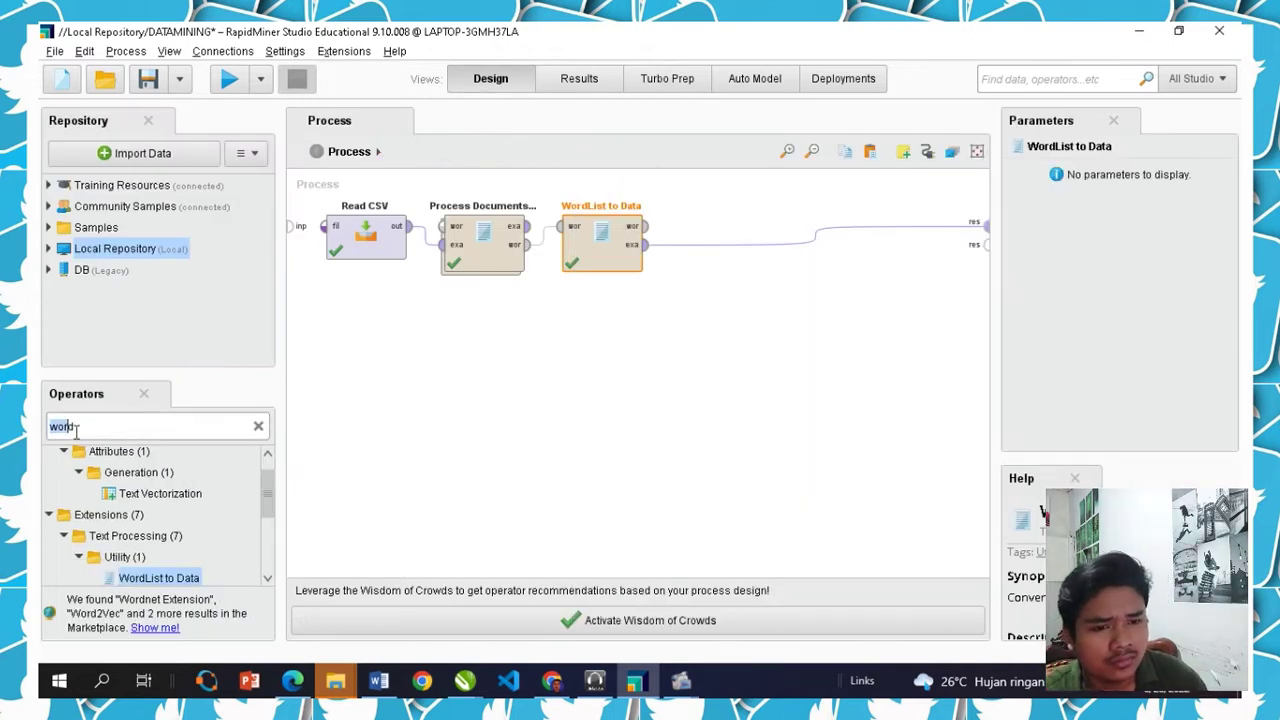
type("sord")
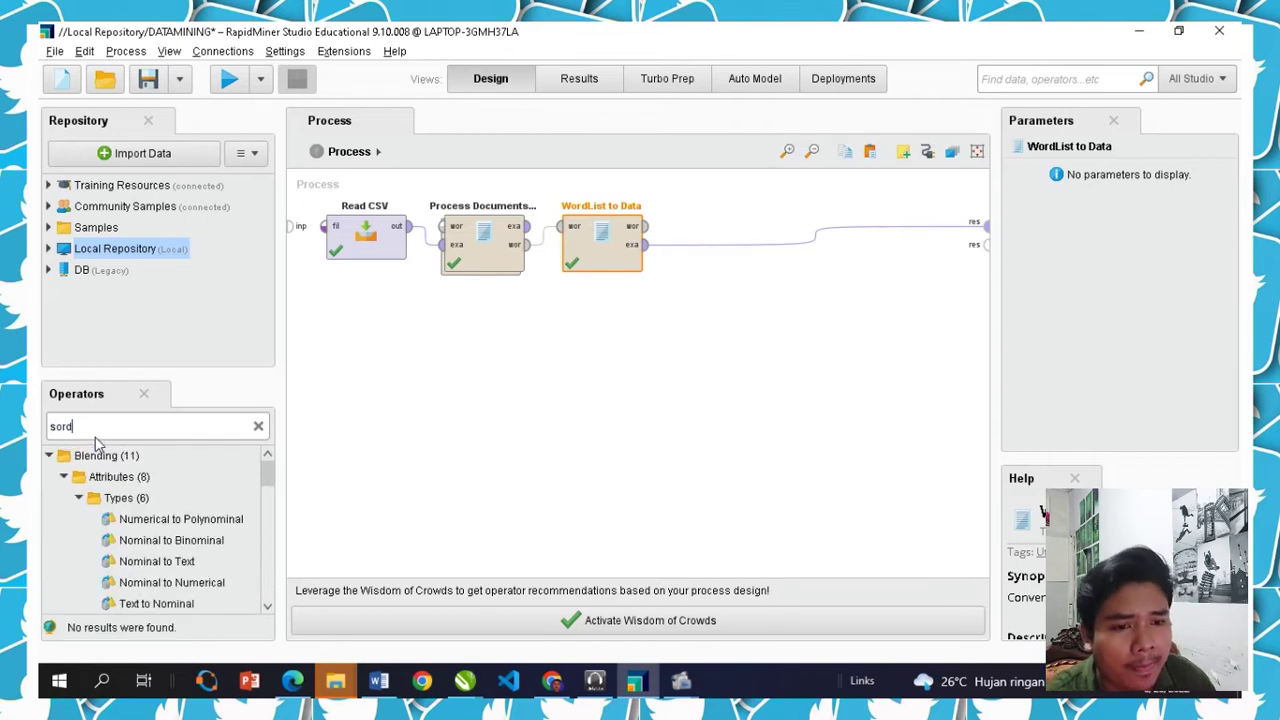
key("BackSpace")
type("t")
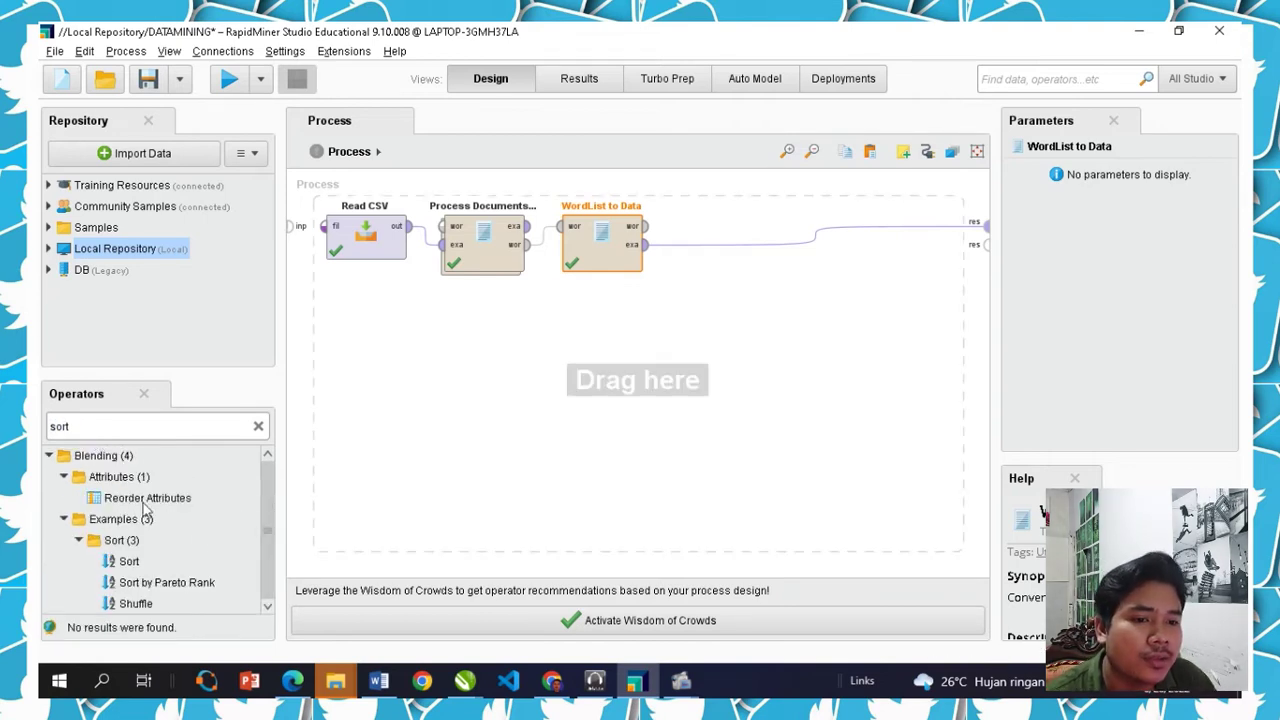
Add a Sort operator after WordList to Data, feeding it the example set output and linking its example output to the process result
left_click(134, 562)
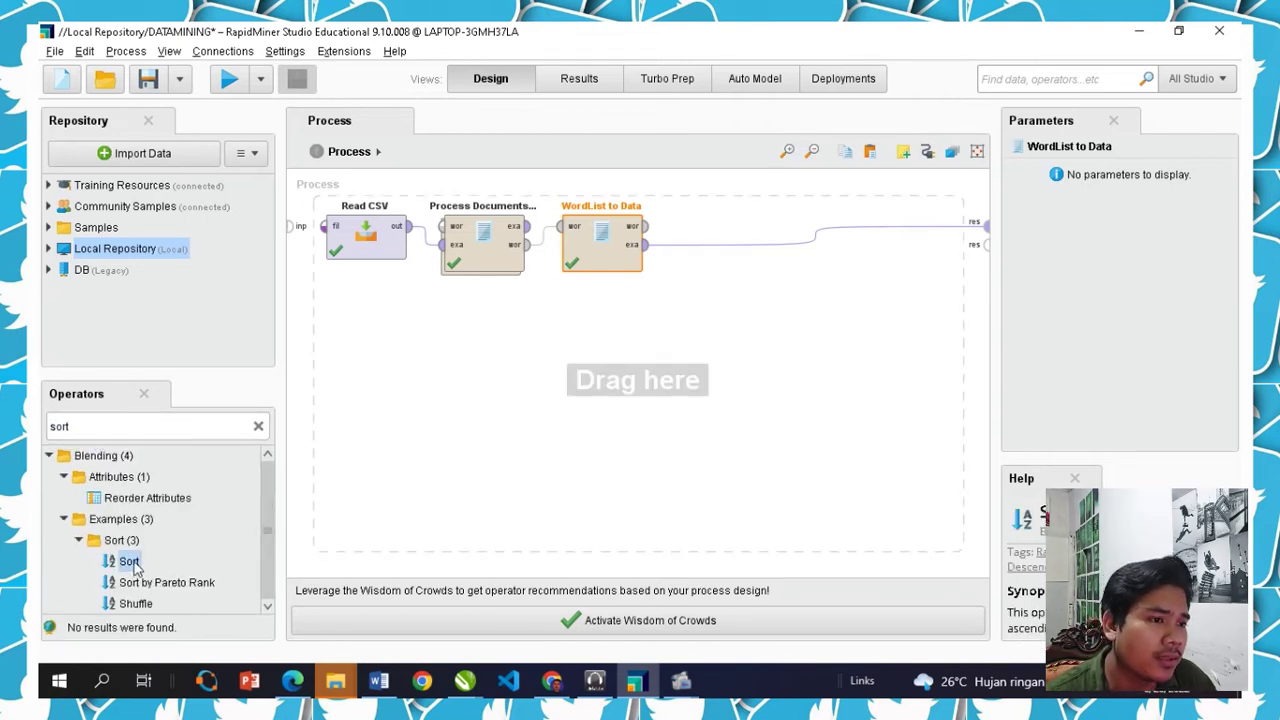
left_click_drag(643, 352, 757, 277)
left_click(815, 229)
left_click(646, 245)
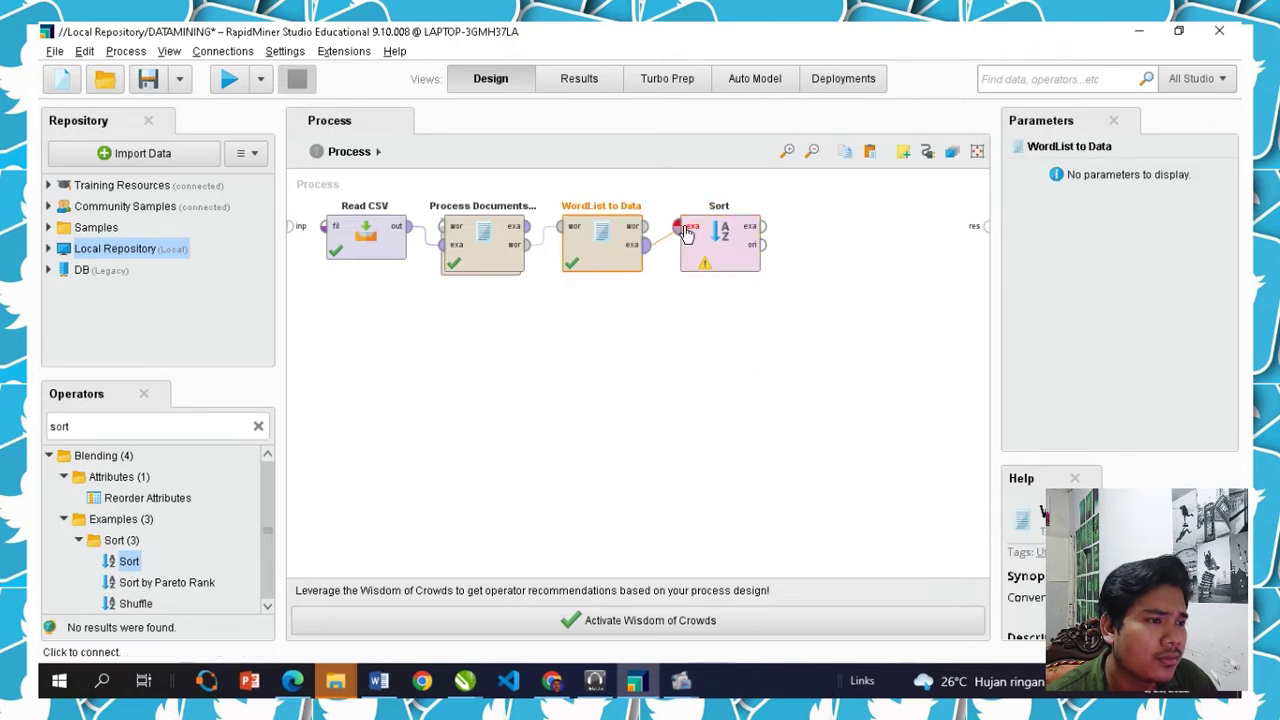
left_click(687, 228)
left_click(764, 226)
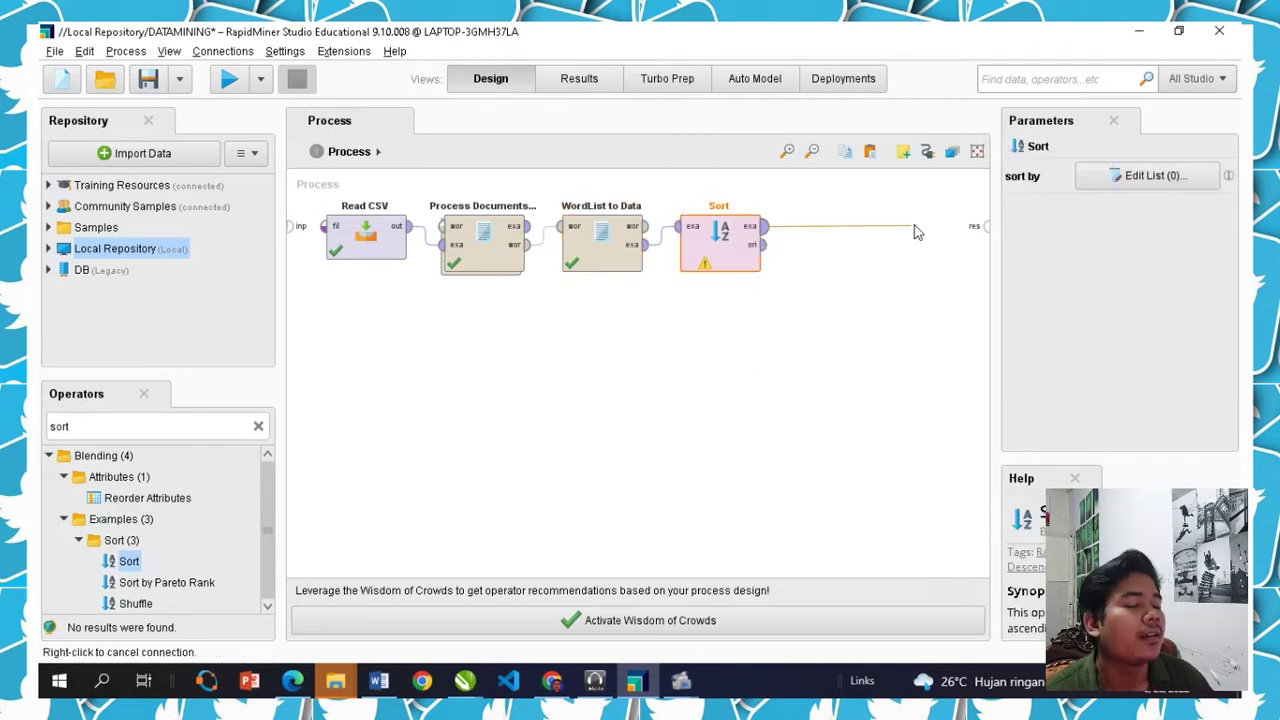
left_click(985, 226)
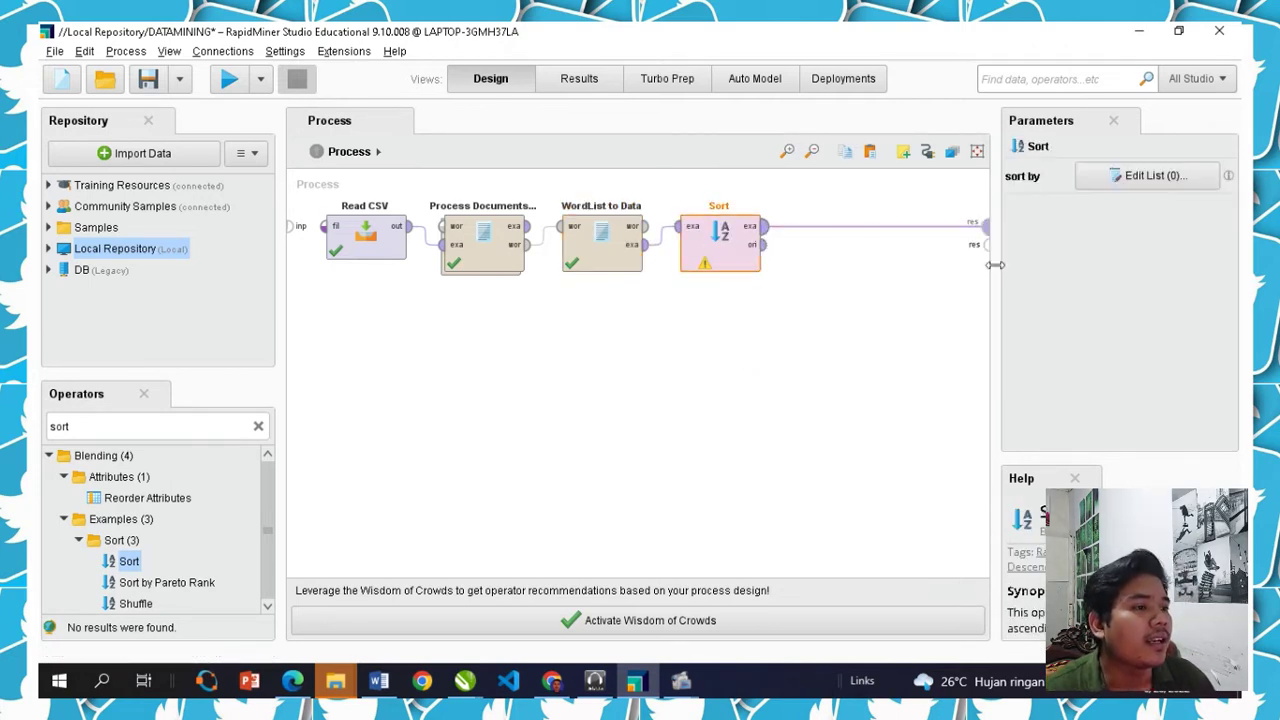
Configure the Sort operator to sort by the attribute total in descending order
left_click(1158, 179)
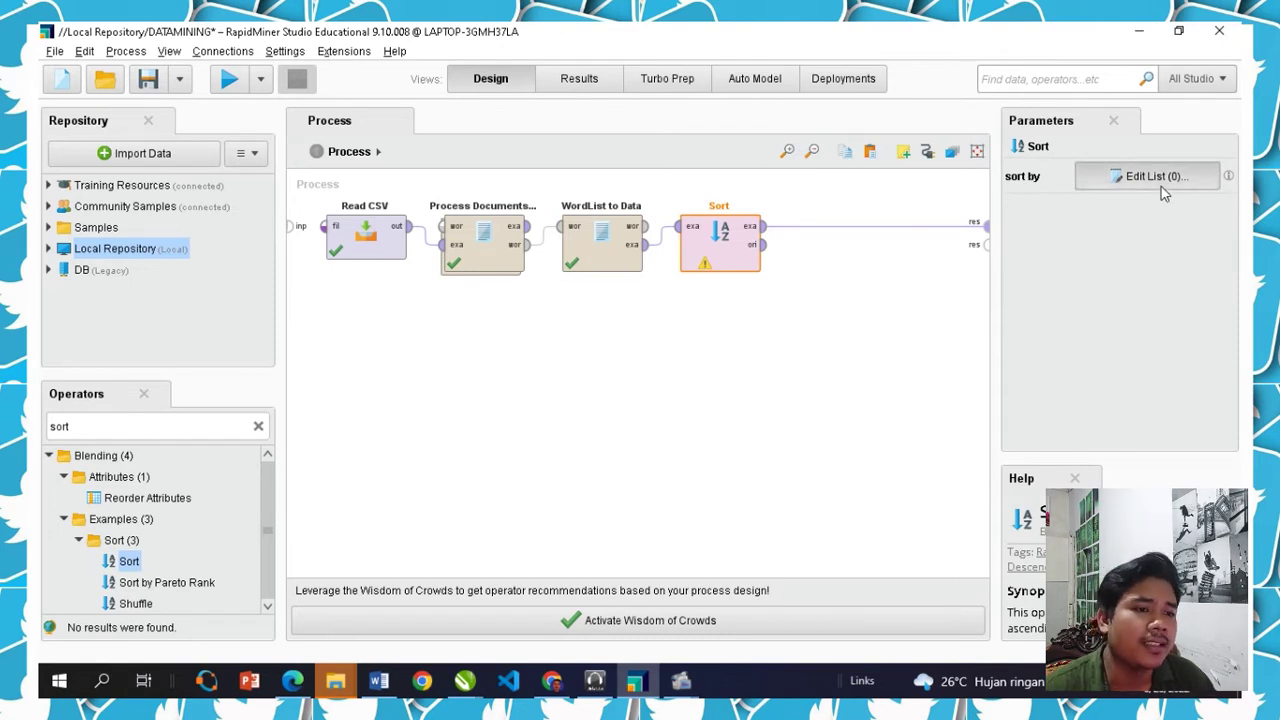
left_click(632, 246)
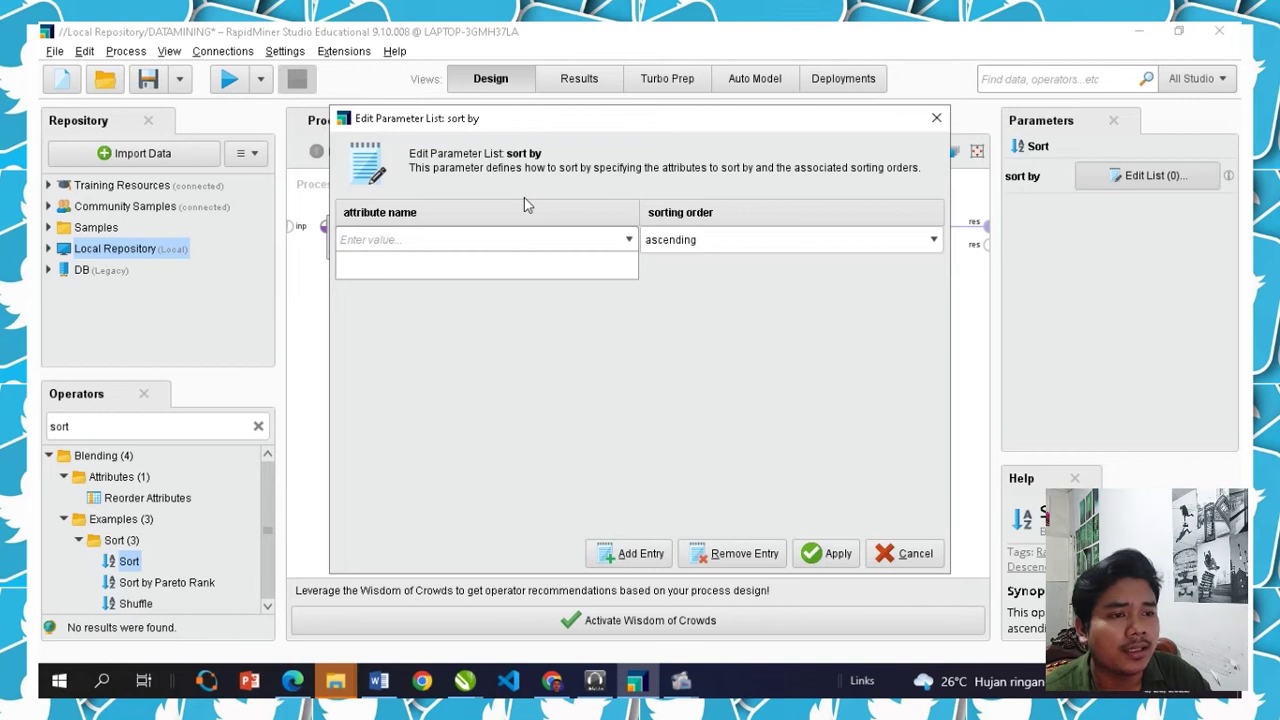
type("total")
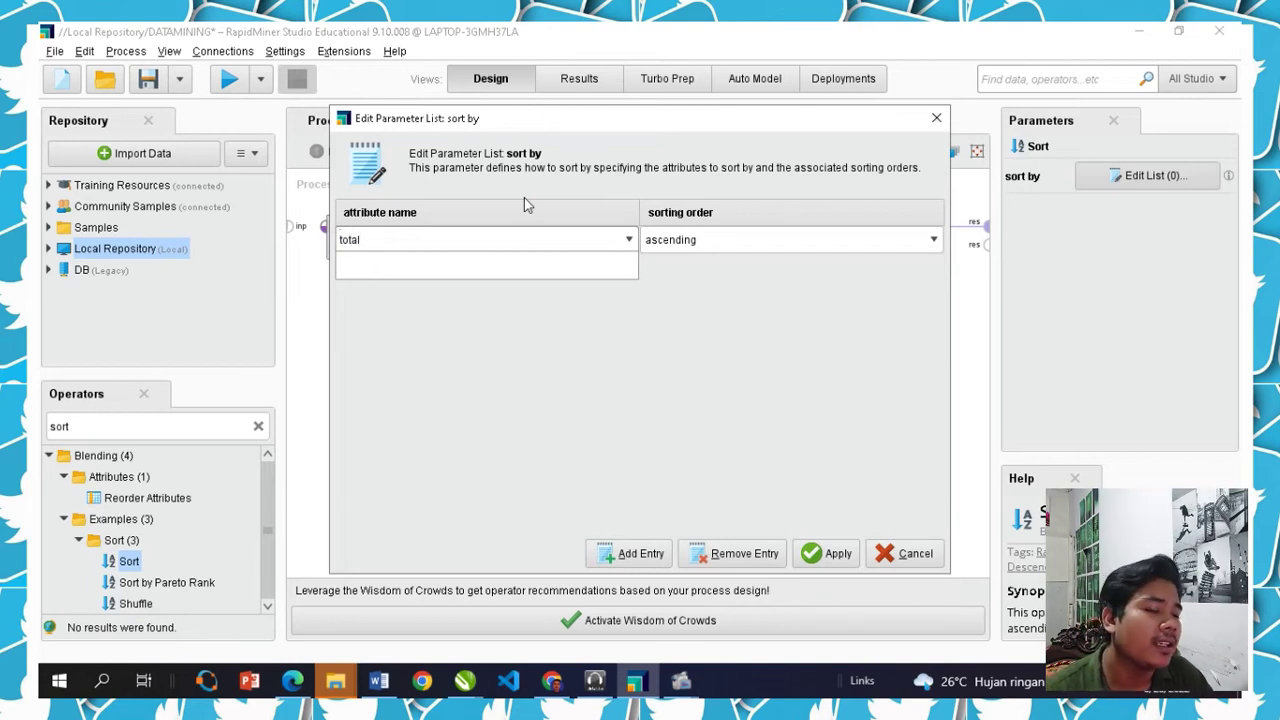
left_click(750, 377)
left_click(733, 242)
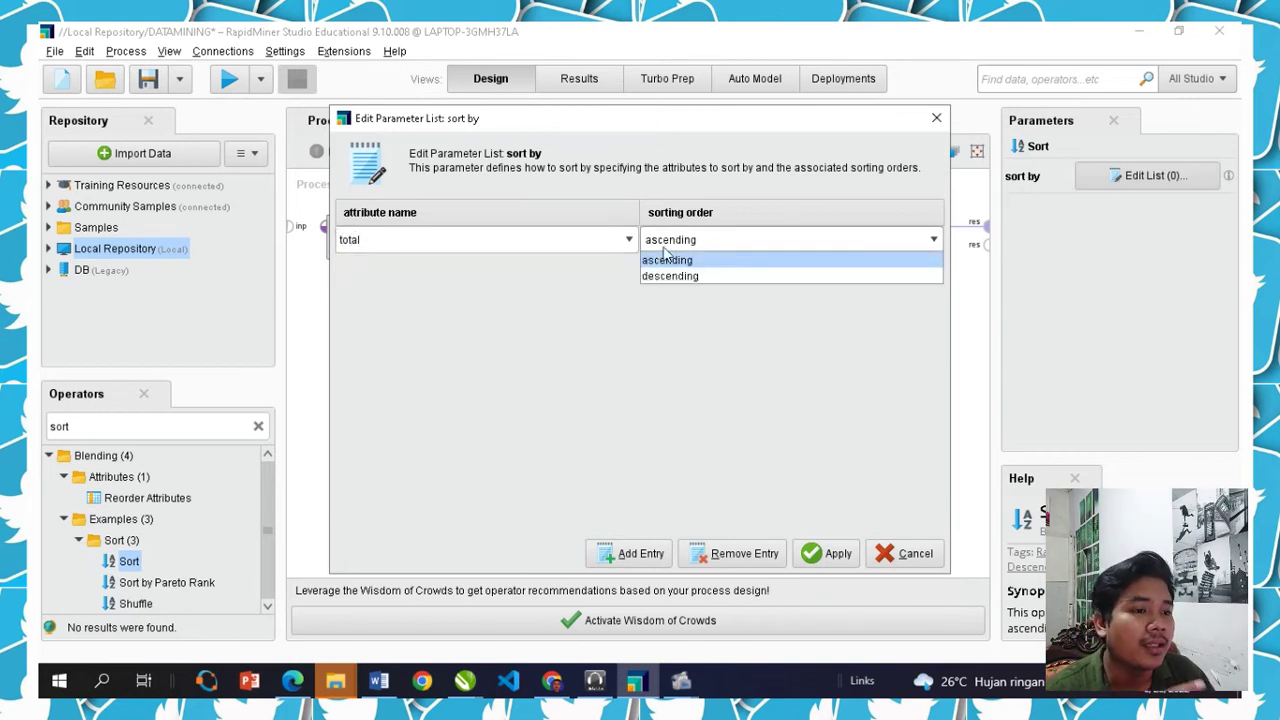
left_click(690, 277)
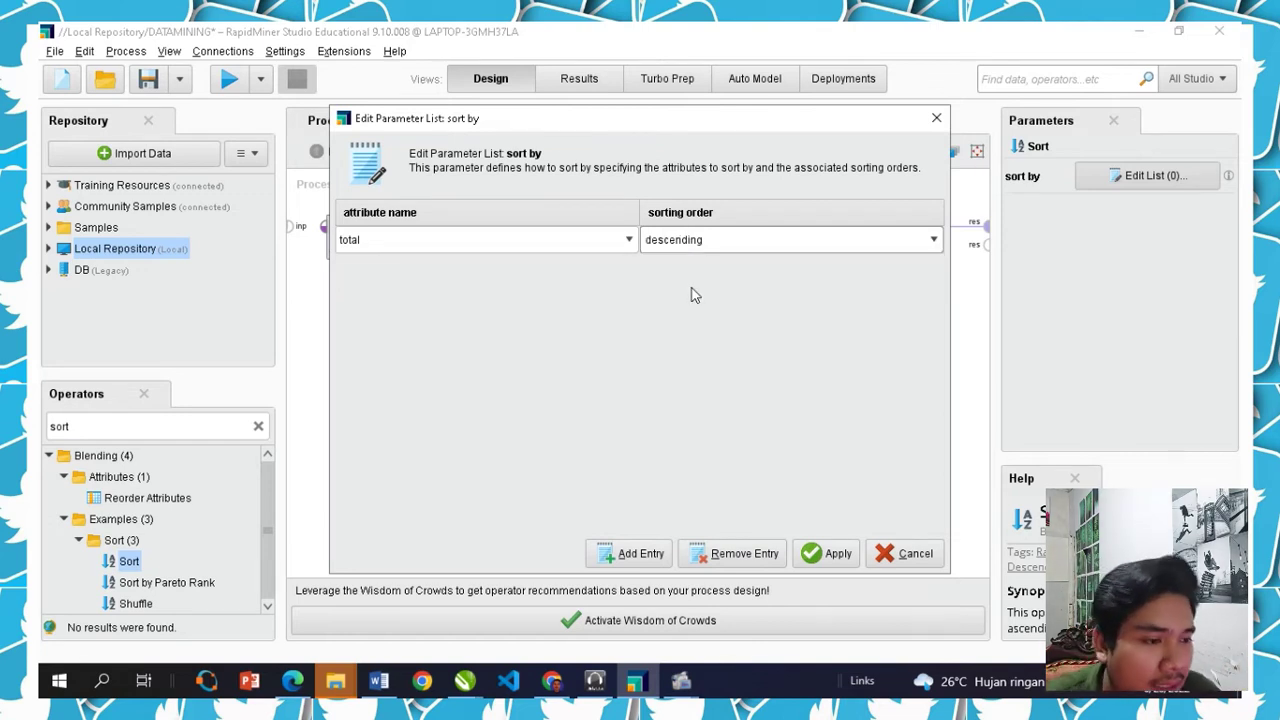
left_click(838, 553)
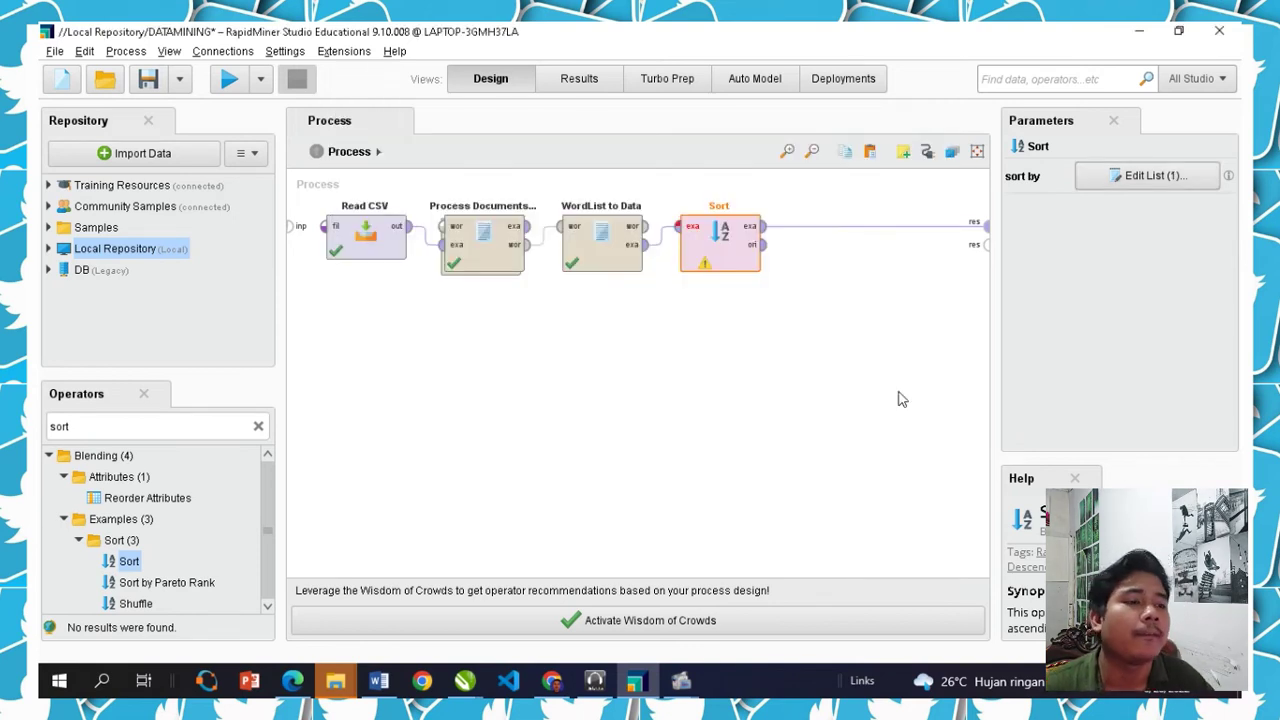
Run the process and look through the sorted word table
left_click(230, 82)
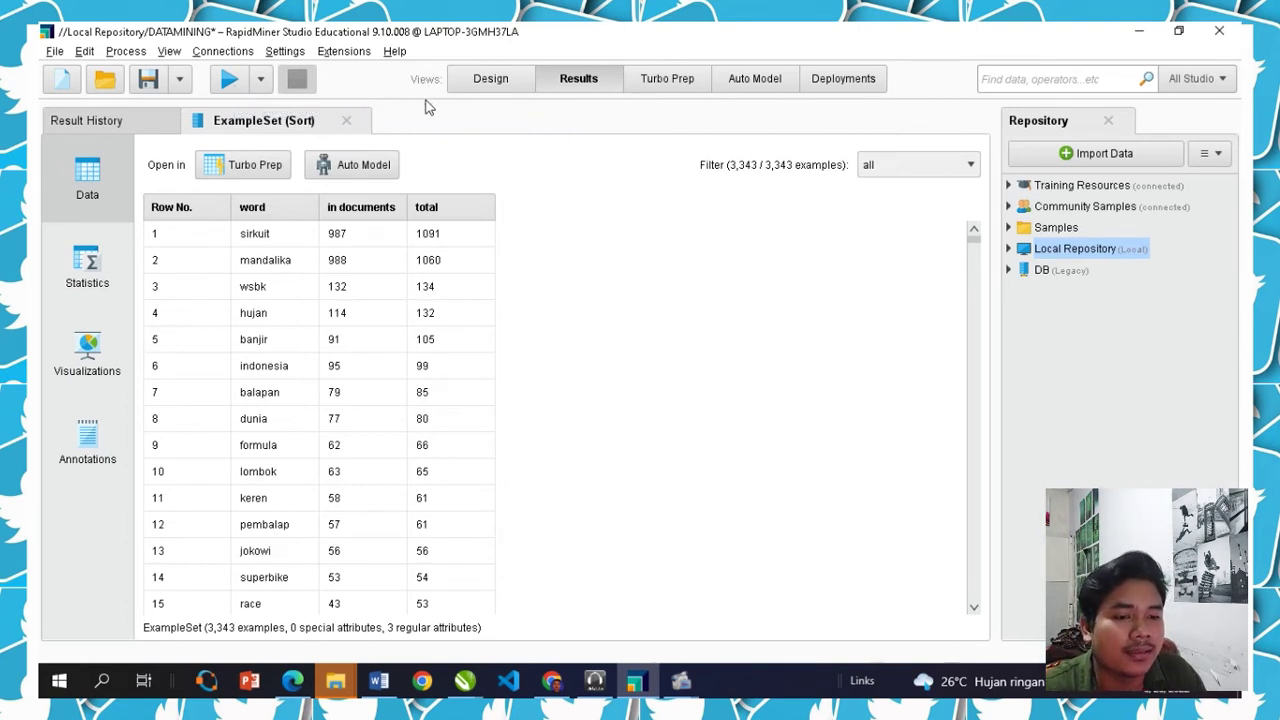
scroll(420, 366, "down", 8)
scroll(443, 277, "up", 8)
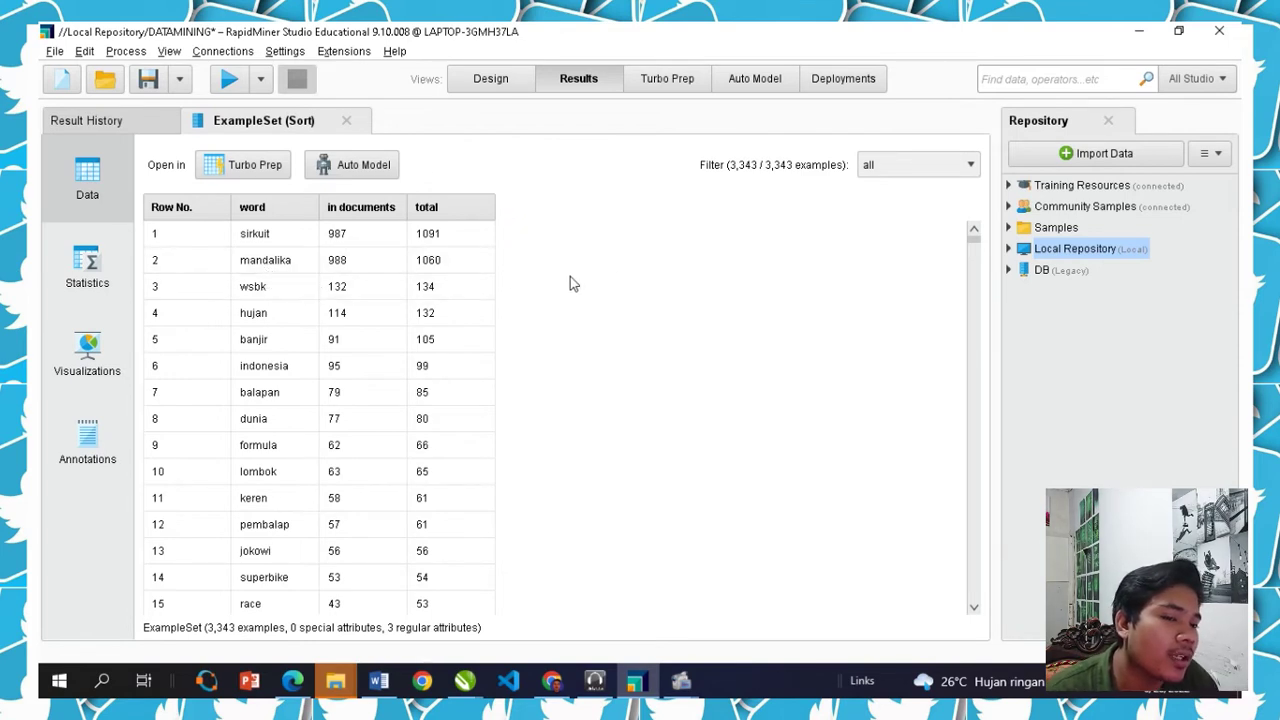
scroll(210, 430, "down", 2)
scroll(260, 430, "up", 2)
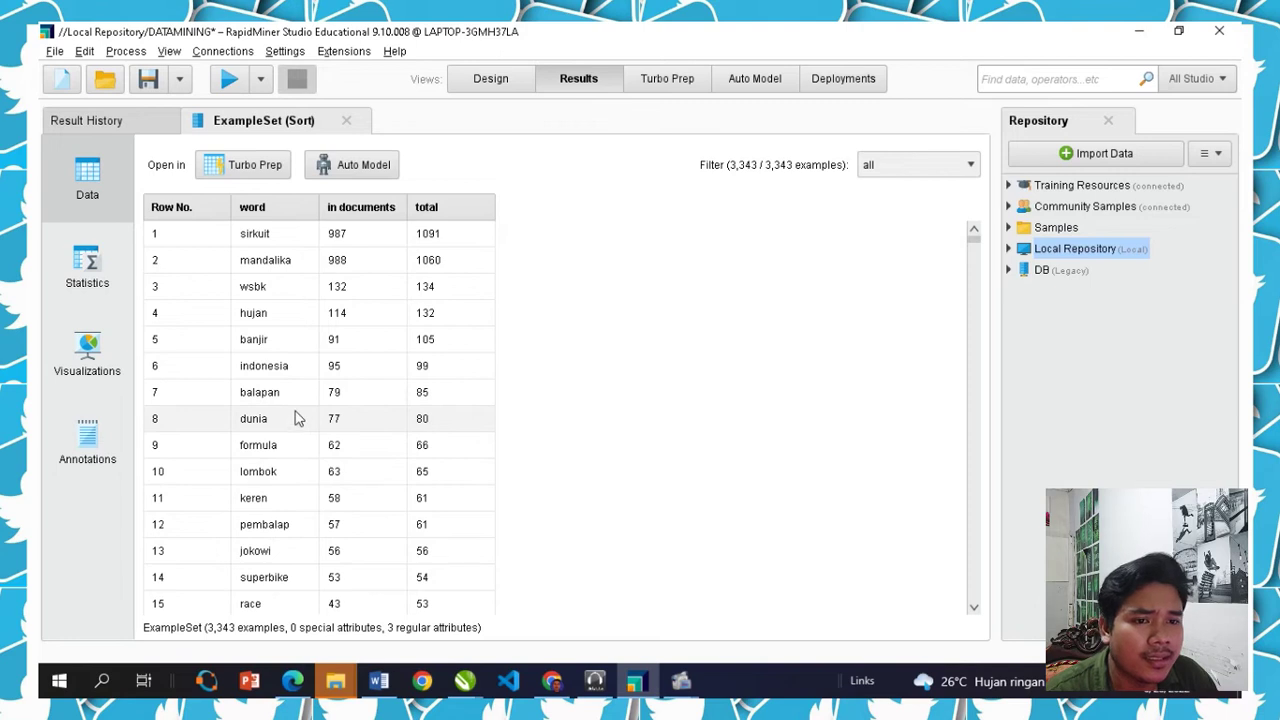
Check the wordcloud of the sorted example set and return to its data table
left_click(87, 440)
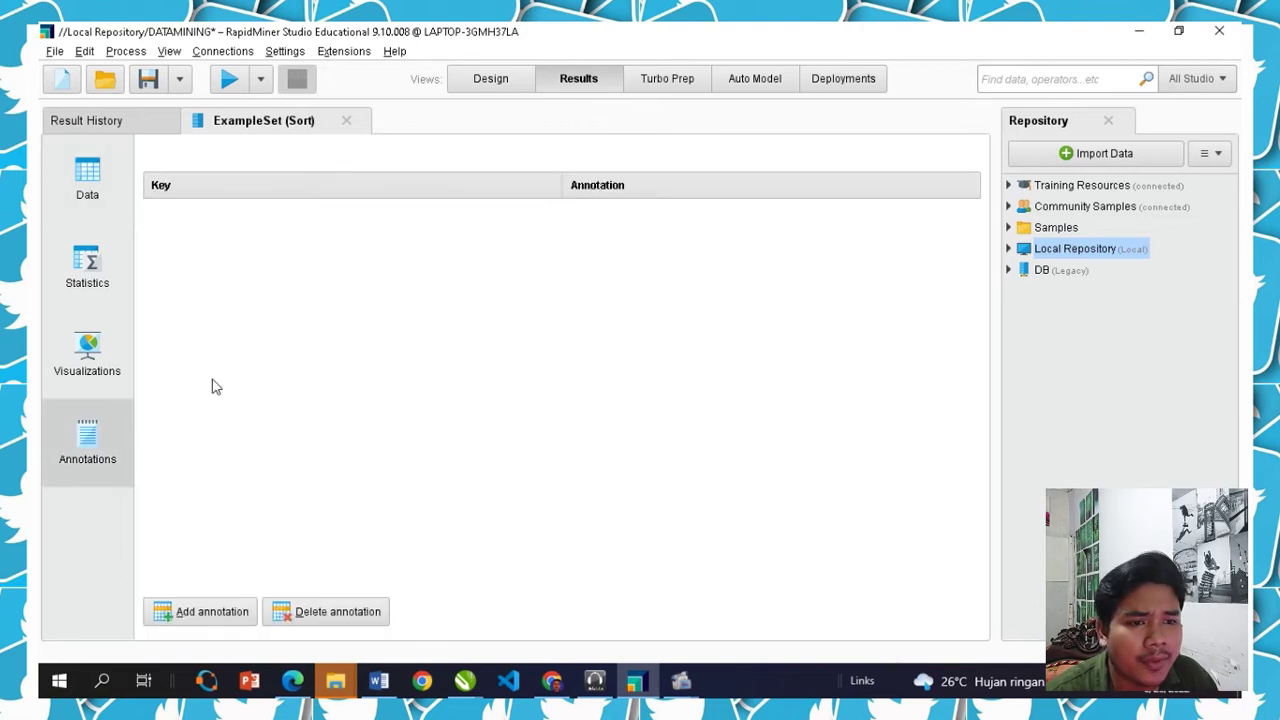
left_click(88, 360)
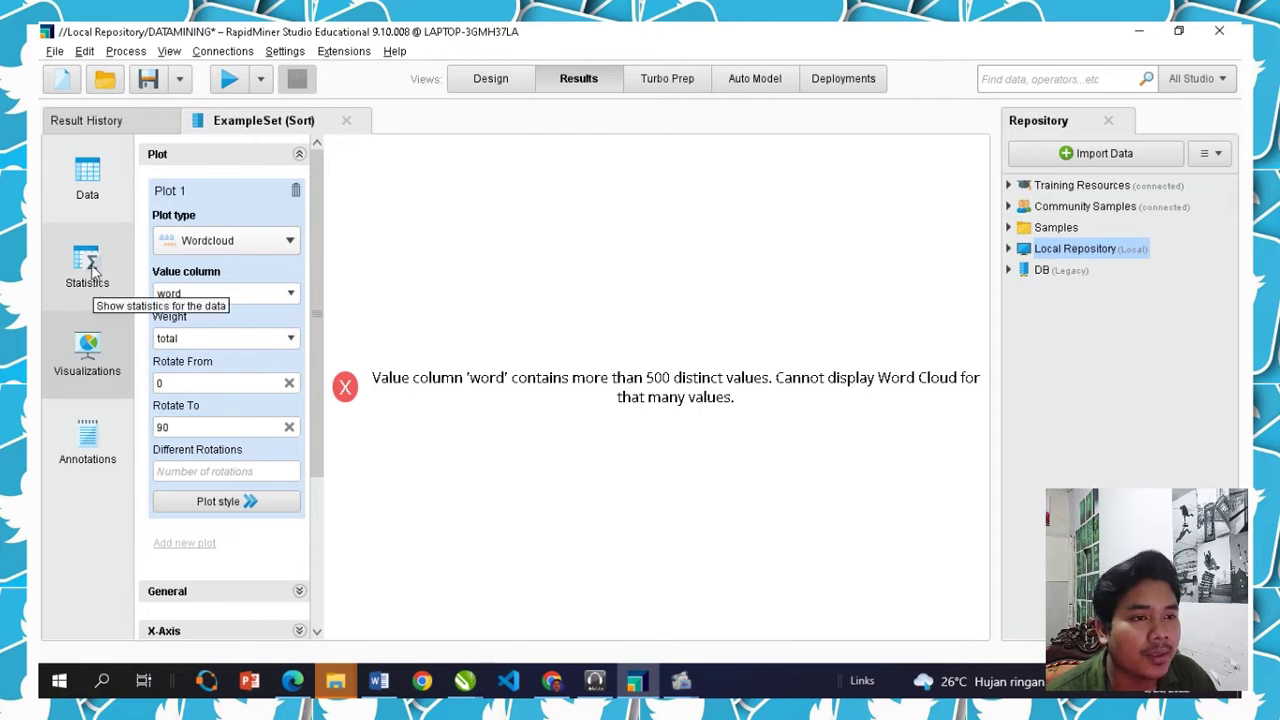
left_click(103, 214)
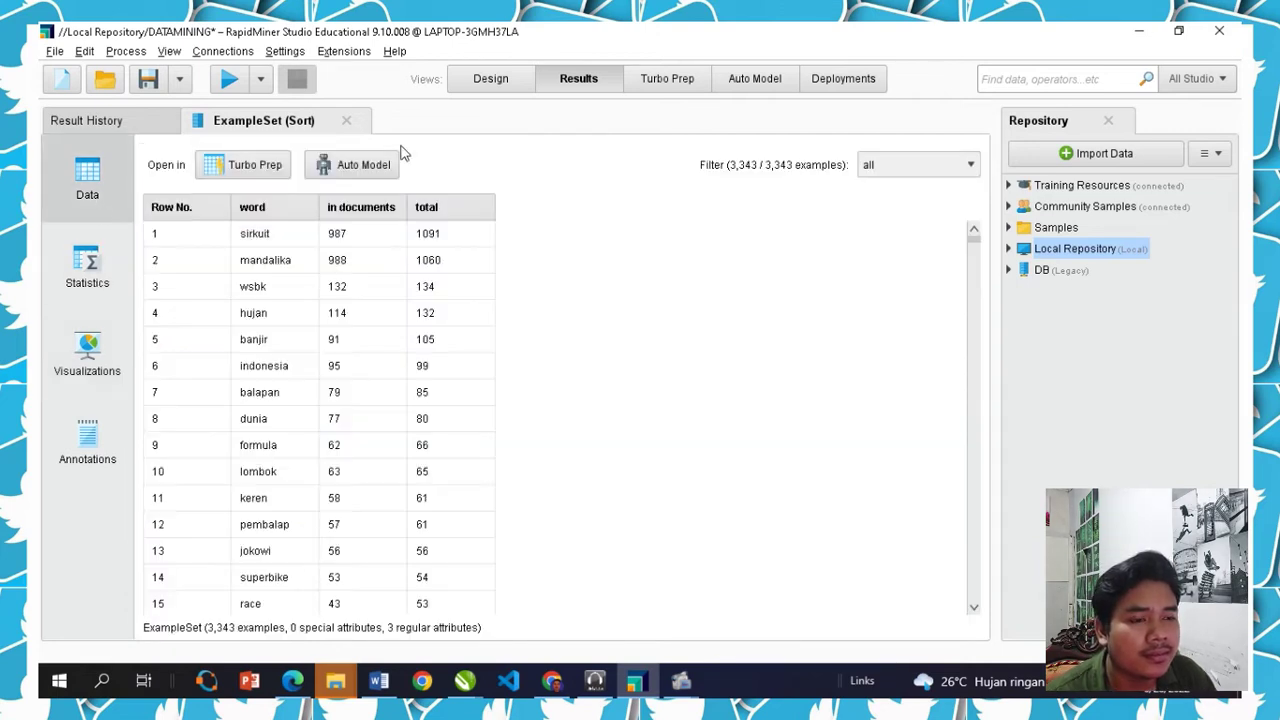
Go back to the process design and search the operators for filter
left_click(498, 86)
left_click_drag(135, 561, 246, 434)
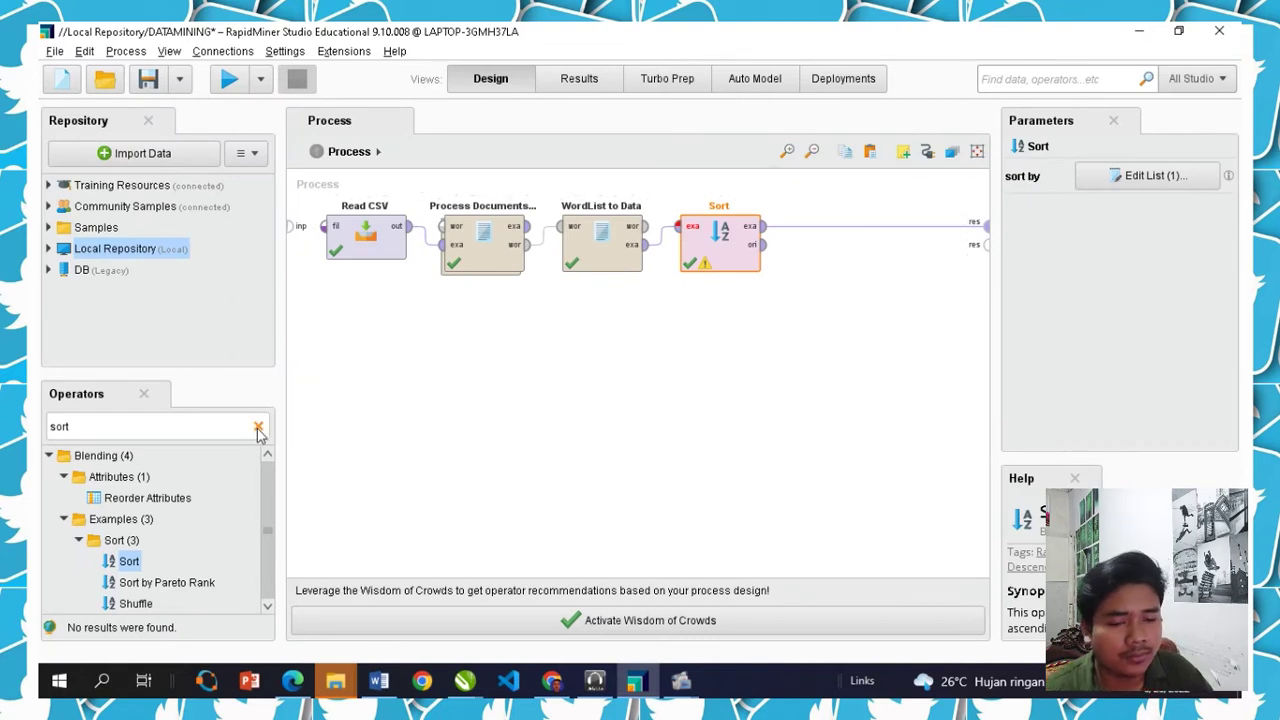
left_click(258, 428)
left_click(213, 430)
type("filter")
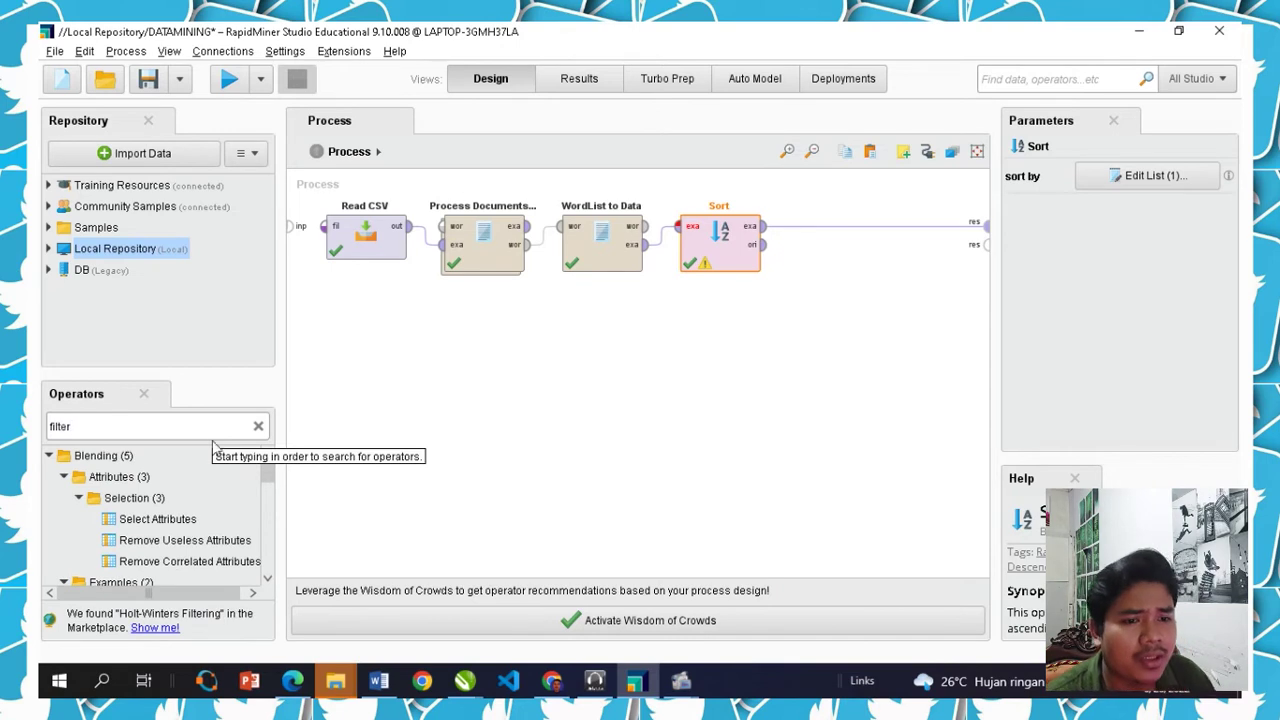
scroll(230, 478, "down", 5)
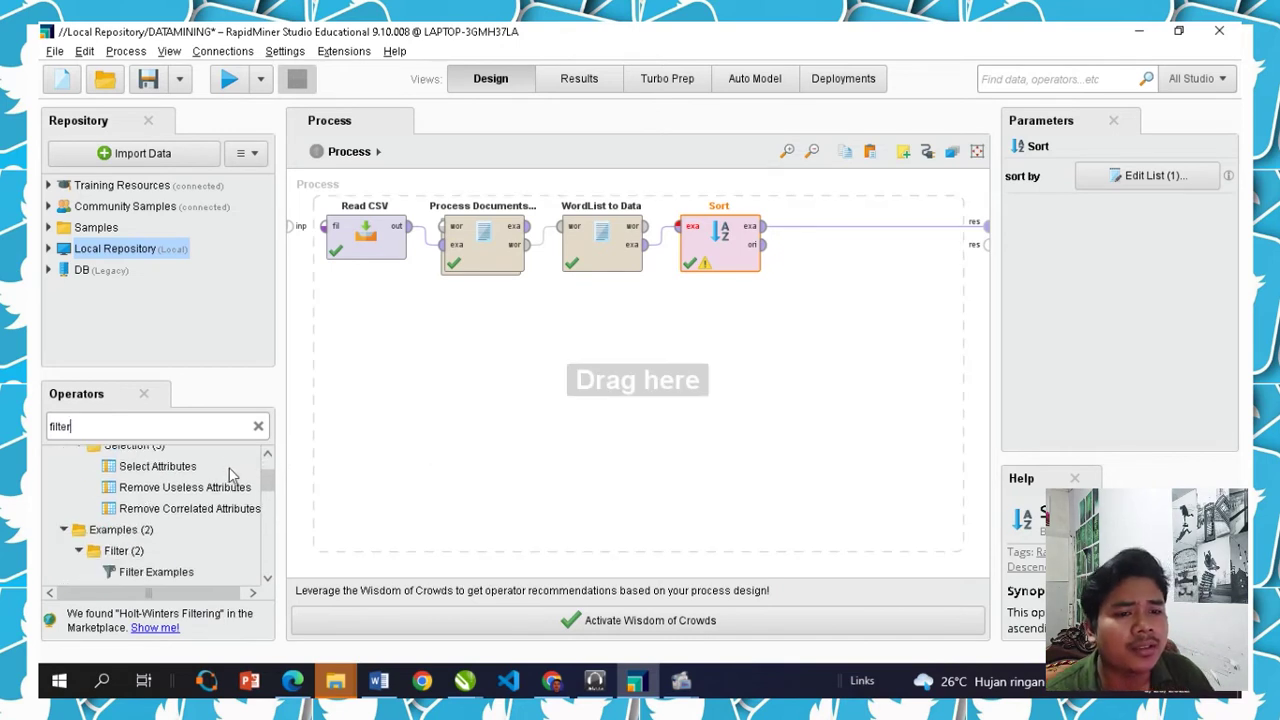
Insert a Filter Example Range operator after Sort and connect its example input to Sort and its example output to the process result
left_click(204, 542)
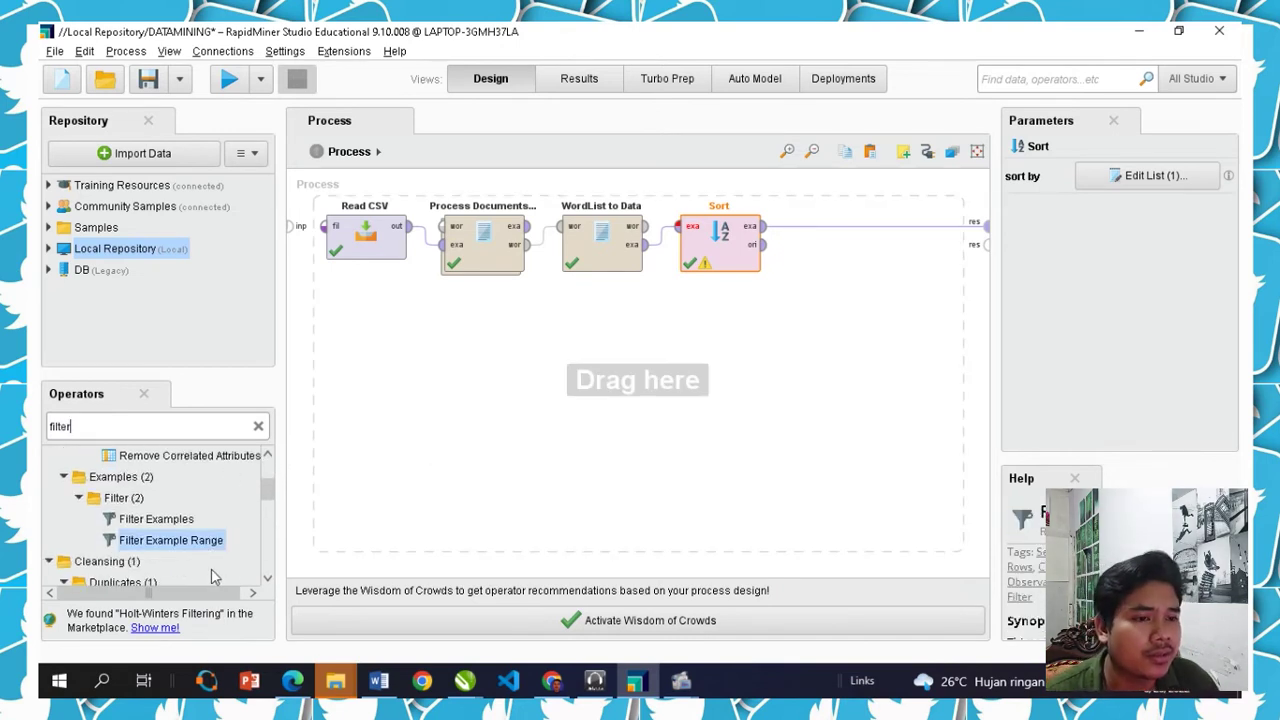
left_click_drag(200, 545, 882, 228)
left_click(874, 229)
left_click(763, 226)
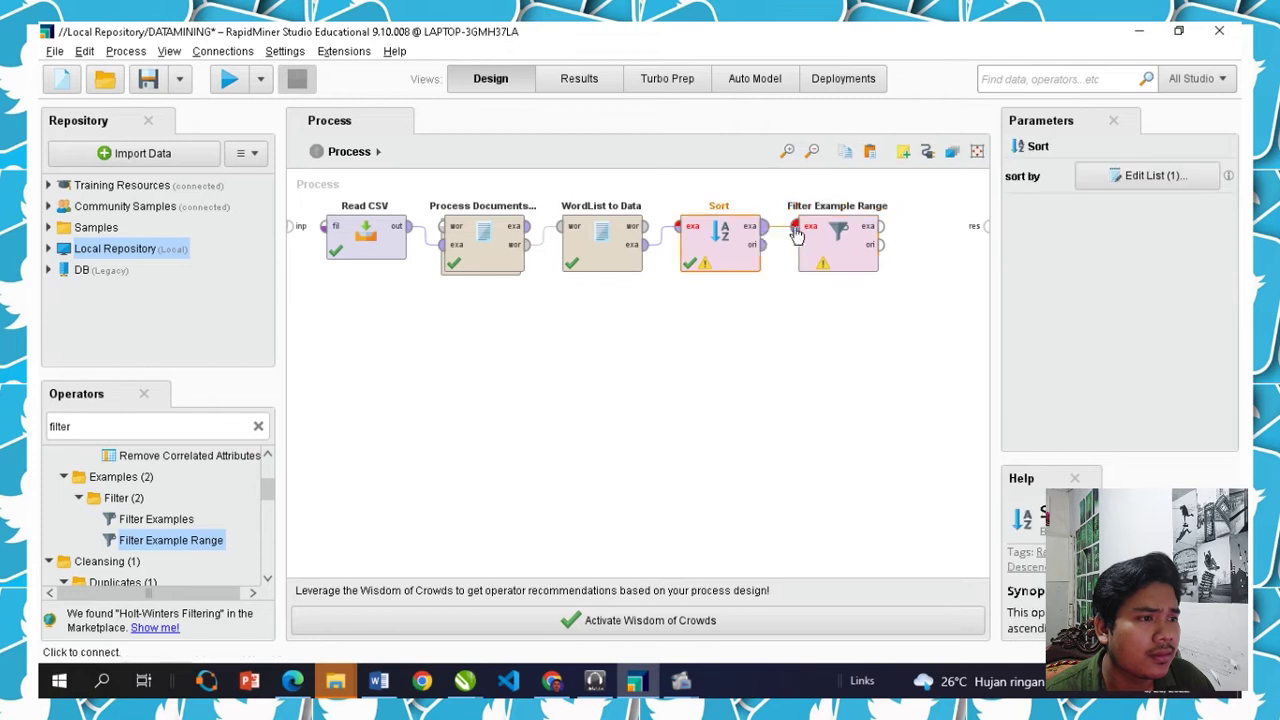
left_click(797, 226)
left_click(881, 226)
left_click(986, 226)
left_click(880, 244)
left_click(986, 244)
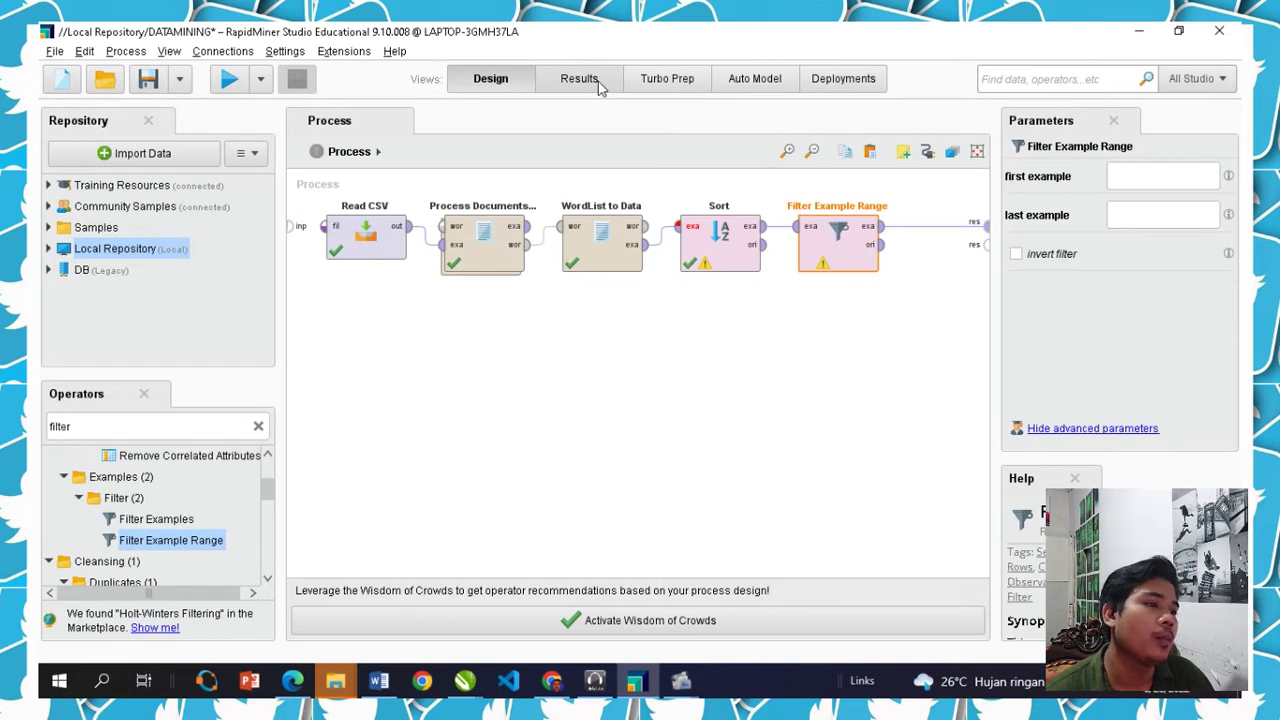
Set Filter Example Range to keep examples 1 through 20
left_click(1124, 178)
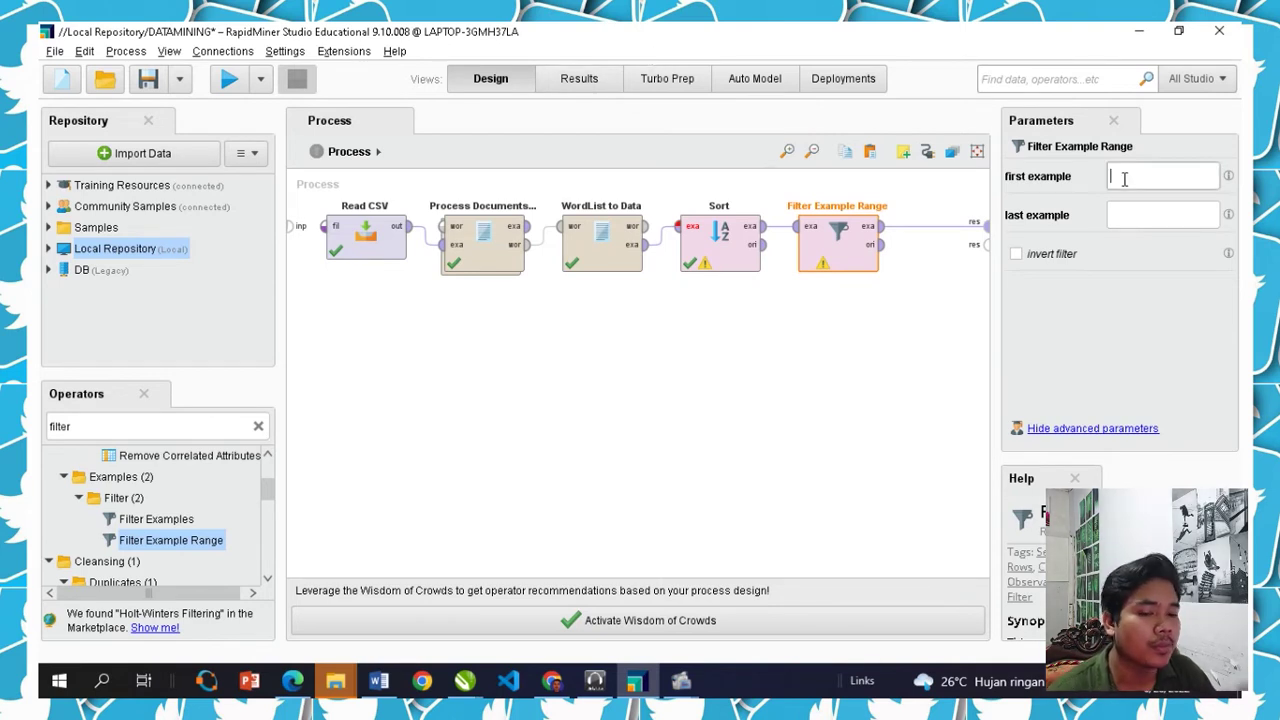
left_click(1144, 218)
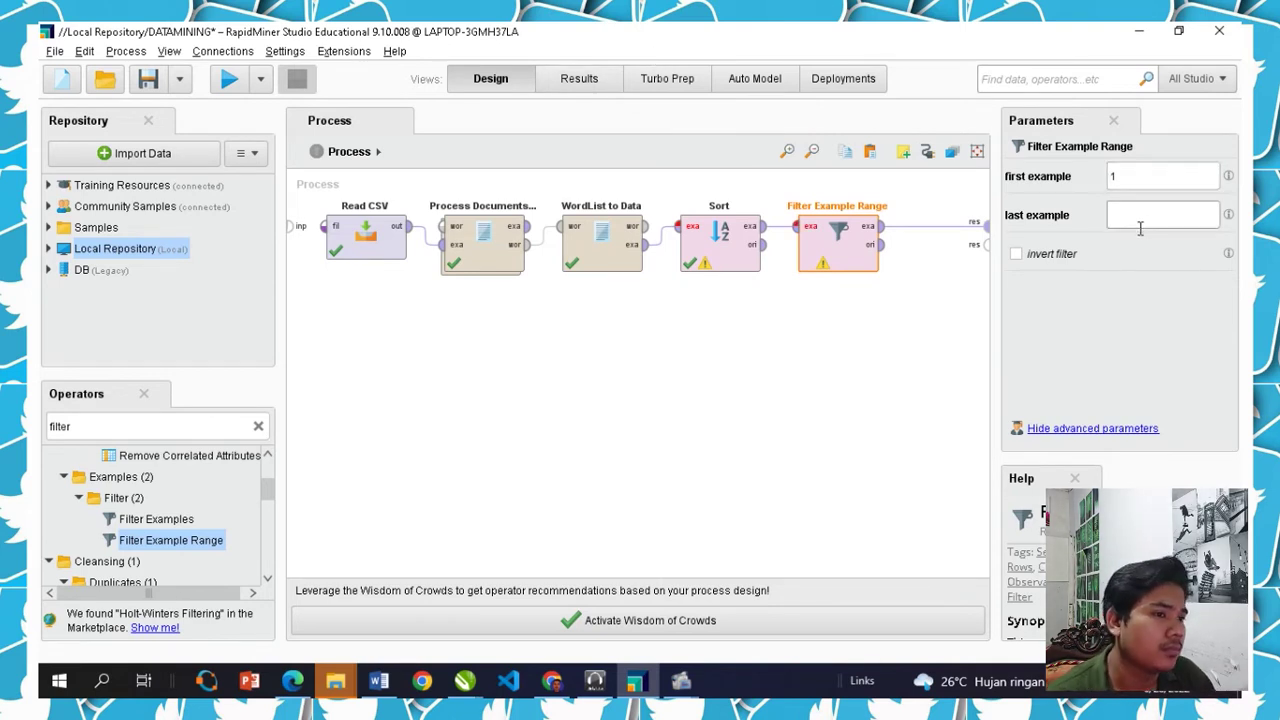
type("20")
left_click(791, 318)
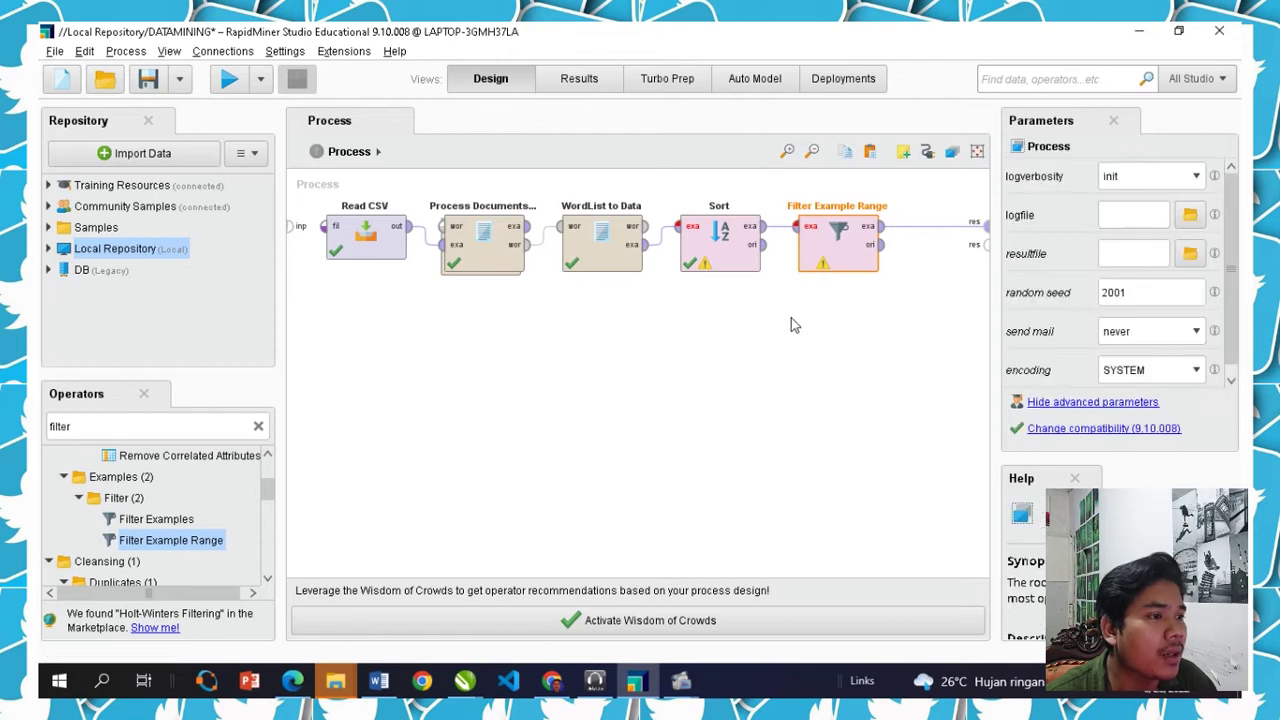
left_click(866, 238)
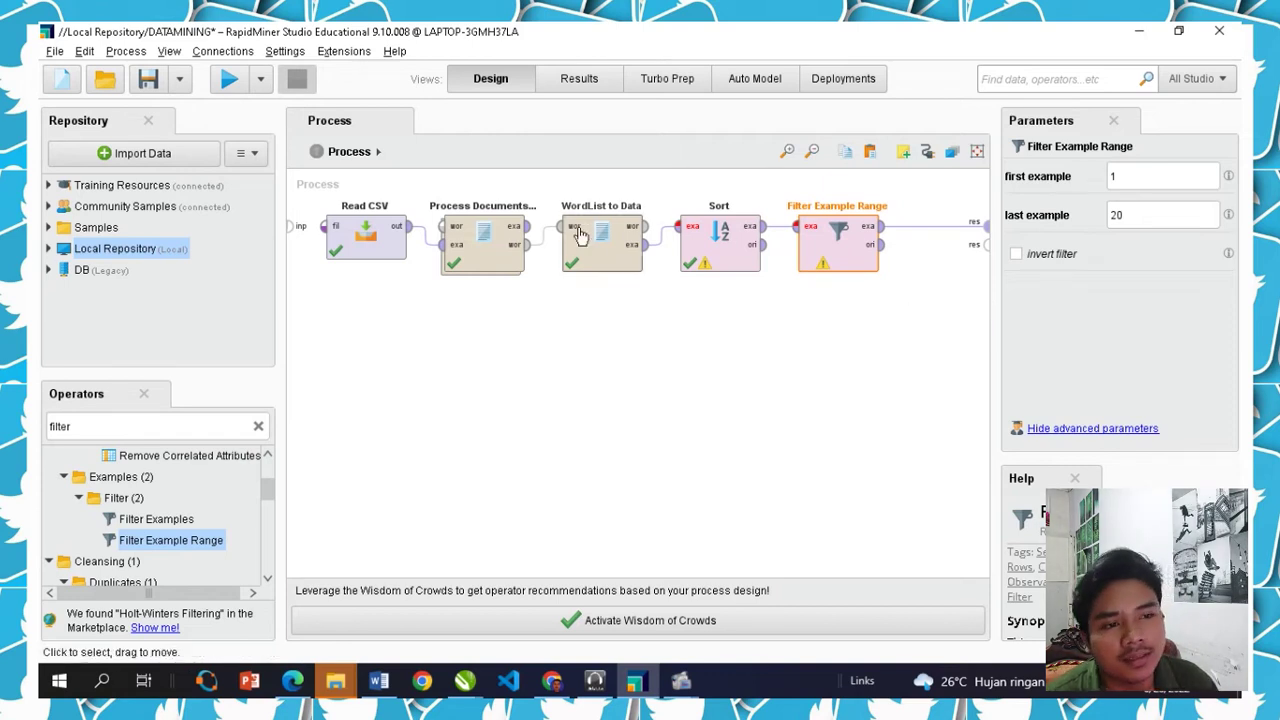
Run the process and review the filtered table of the most frequent words
key("F11")
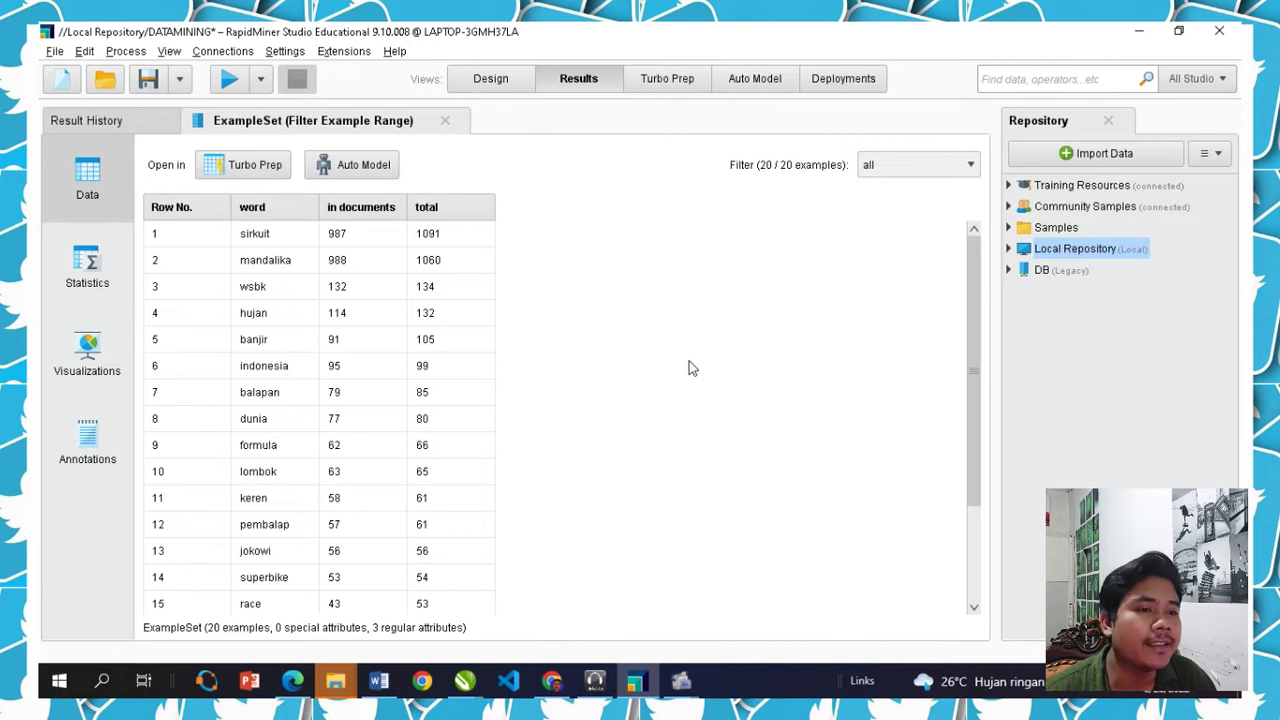
scroll(375, 418, "down", 3)
scroll(378, 422, "up", 3)
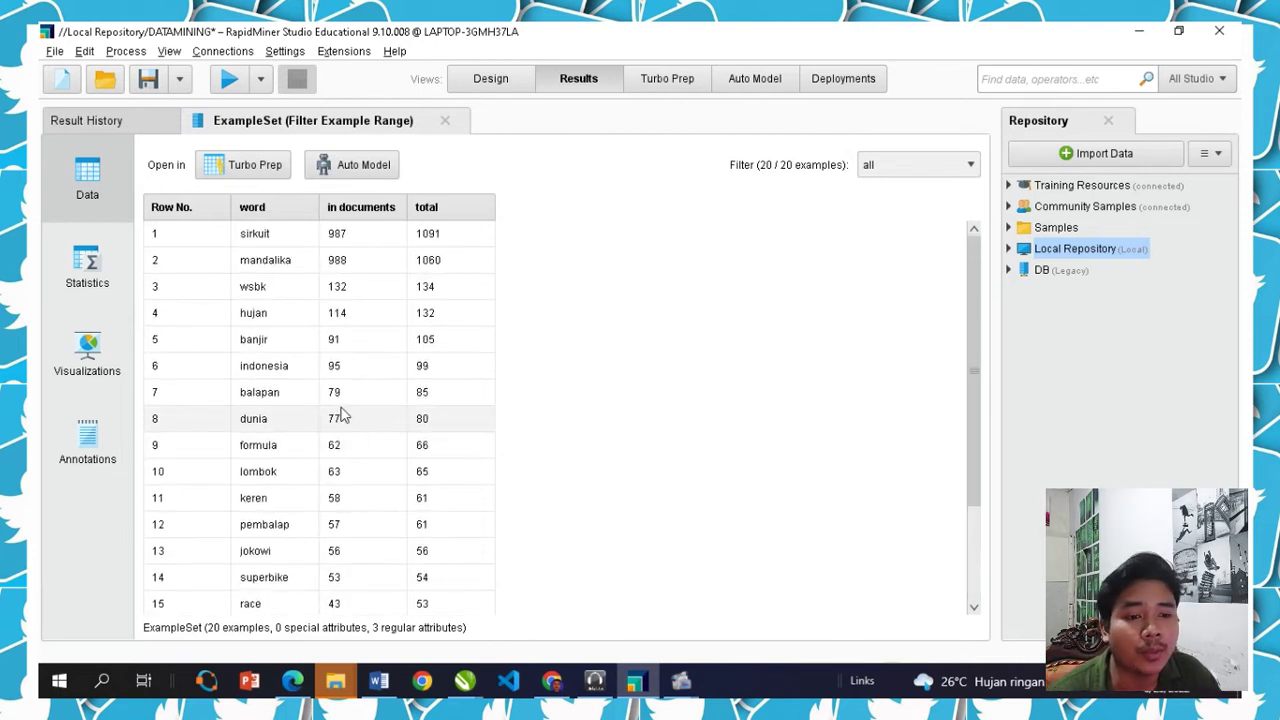
scroll(371, 392, "down", 3)
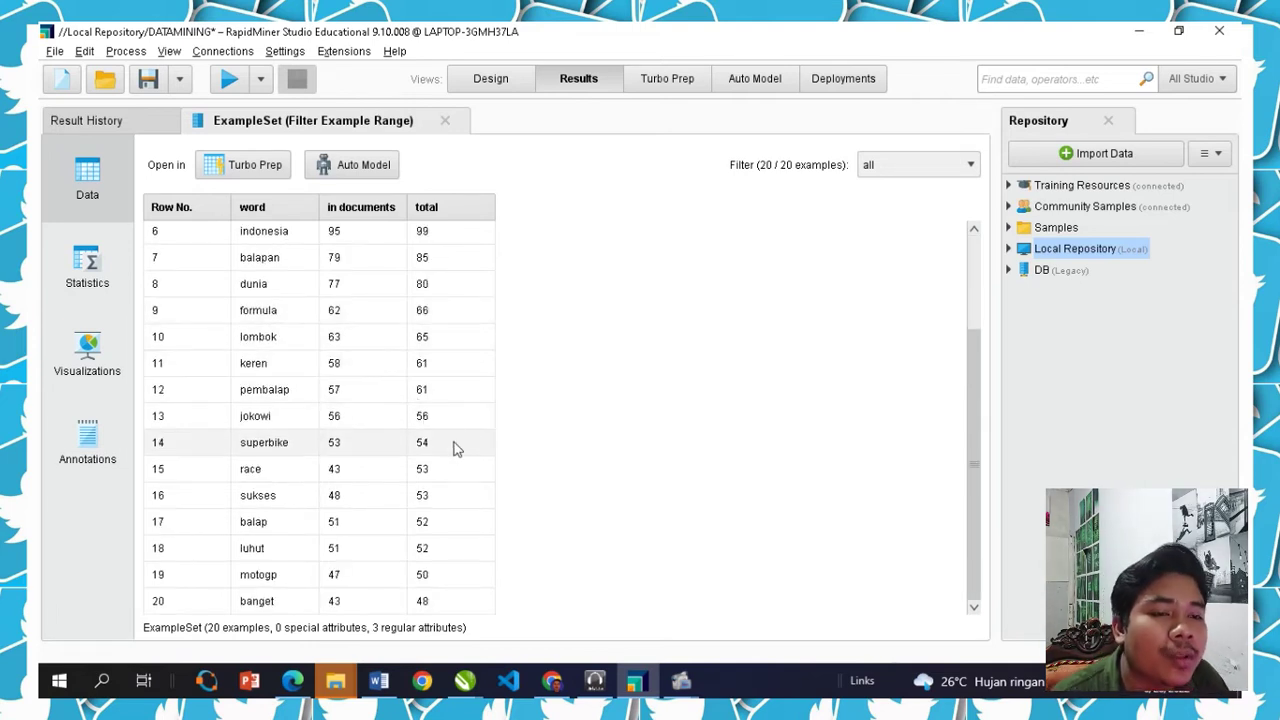
scroll(448, 425, "up", 3)
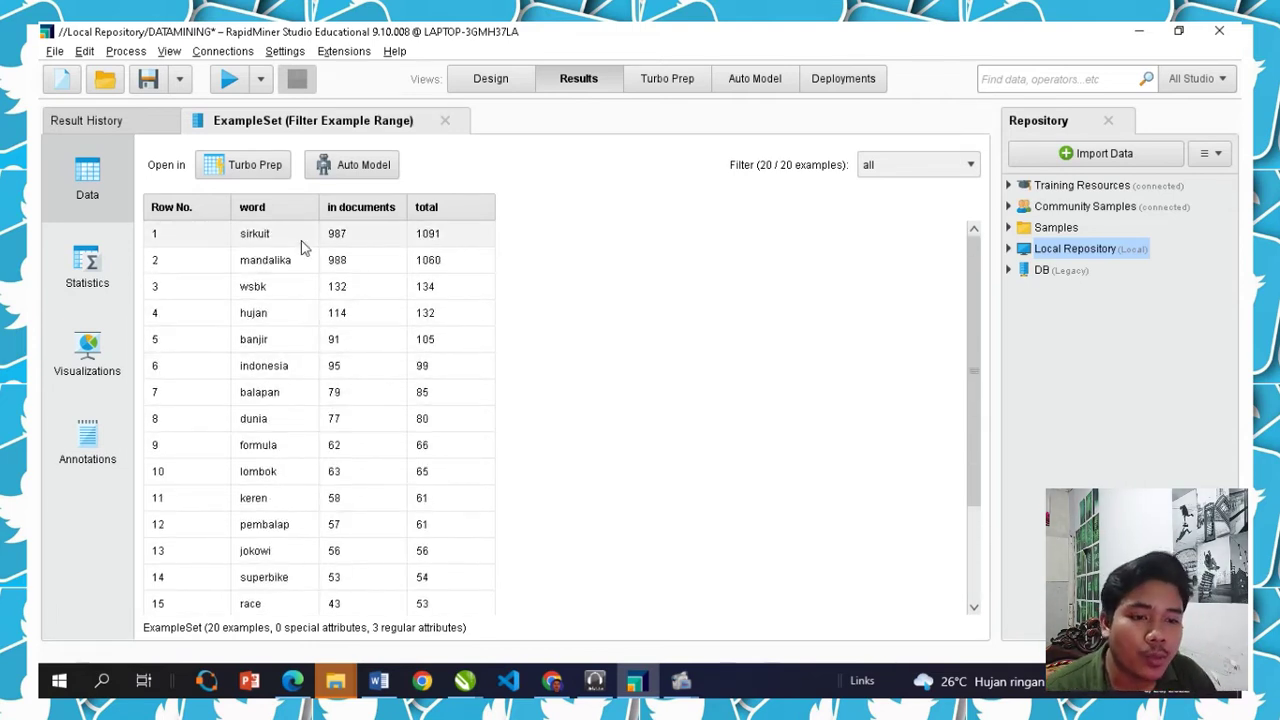
Review the top 20 words in the data table and their totals in the word cloud, then return to the table
scroll(366, 300, "down", 3)
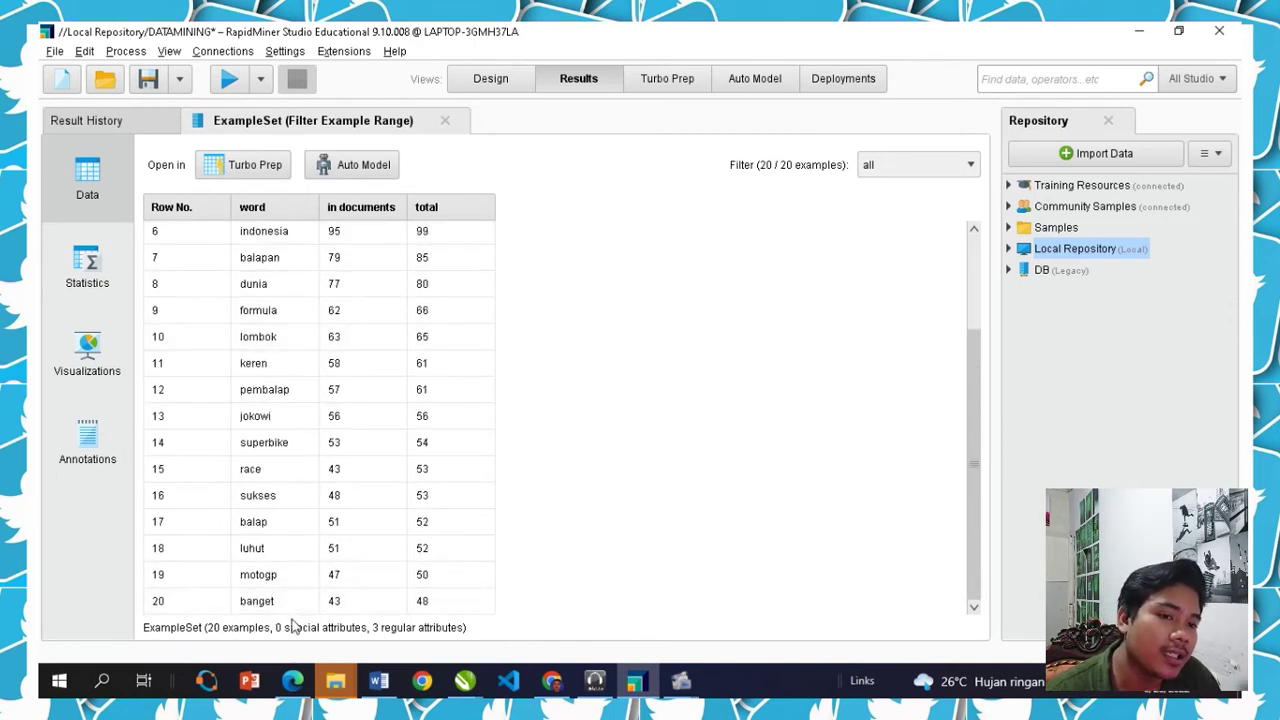
scroll(300, 572, "up", 2)
scroll(300, 572, "up", 1)
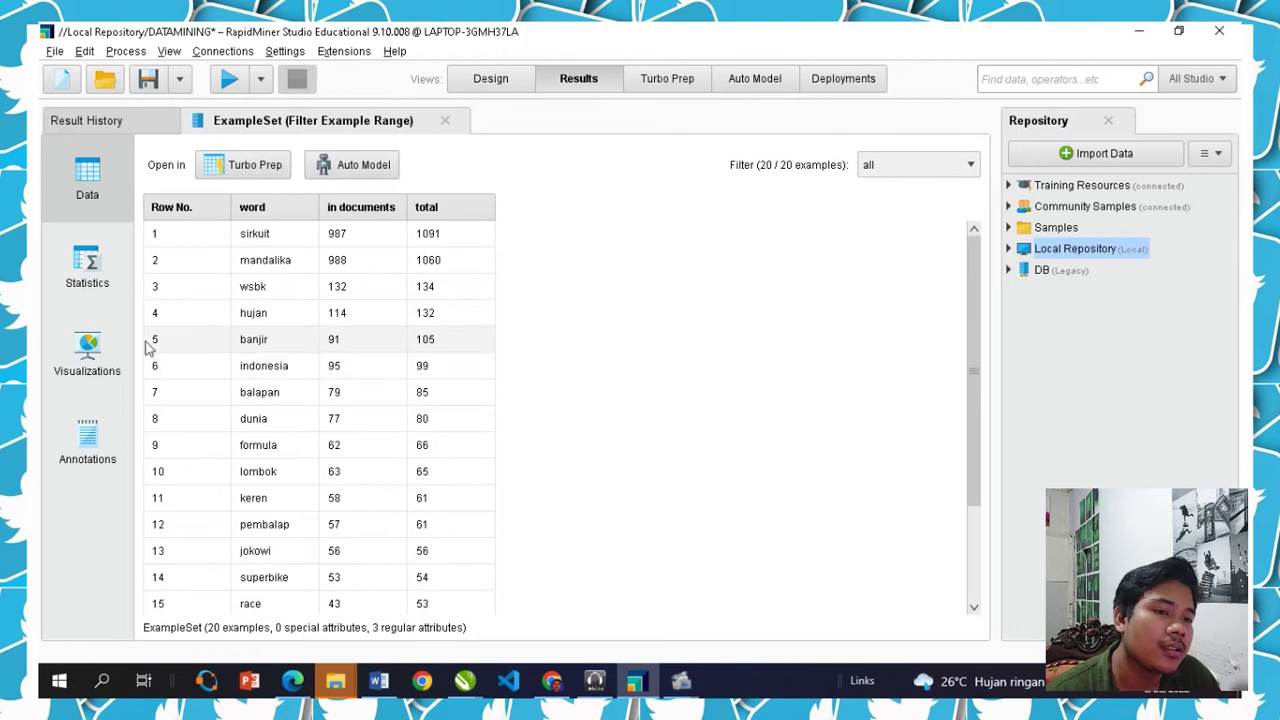
left_click(88, 350)
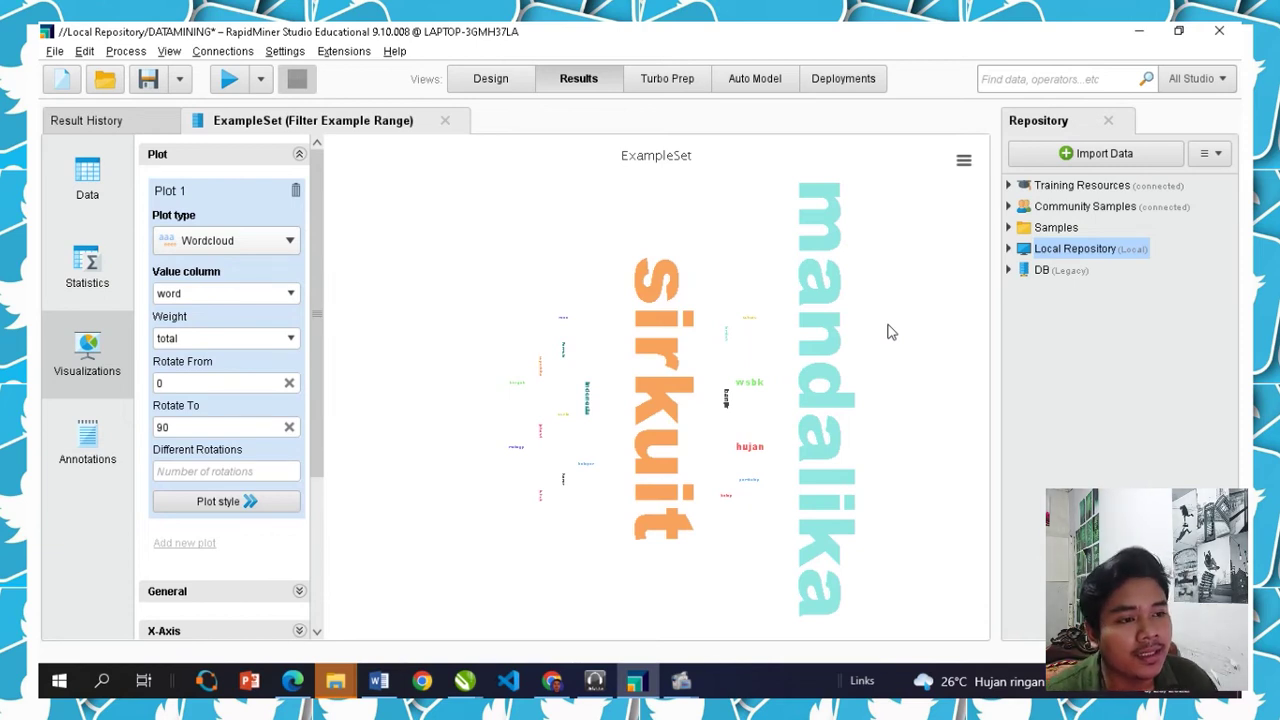
mouse_move(660, 335)
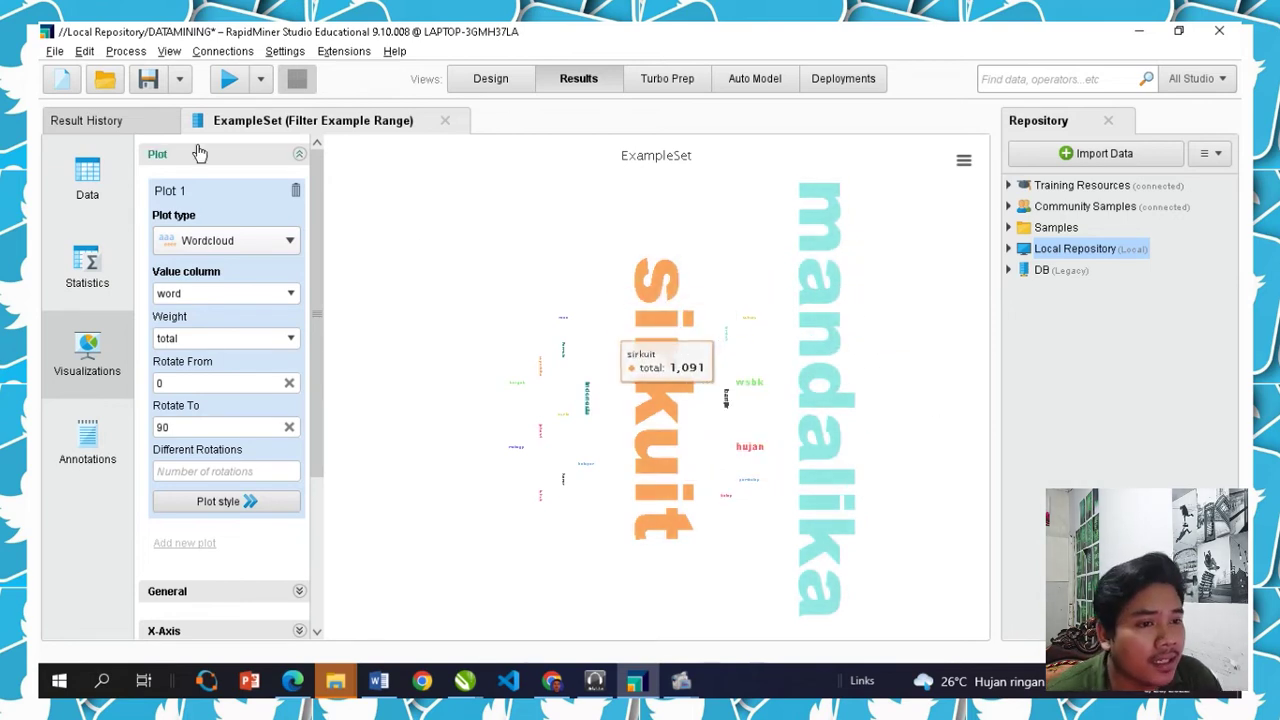
left_click(87, 180)
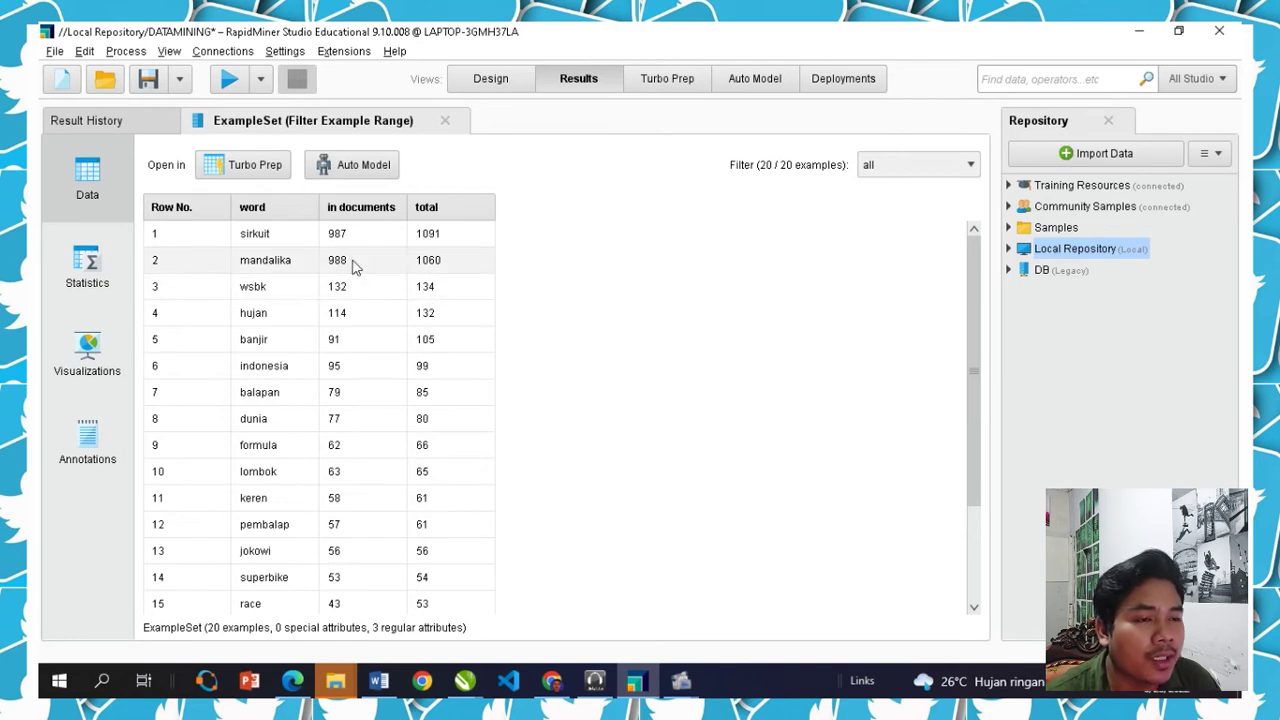
Return to the process design and set Filter Example Range to keep examples 3 through 23
left_click(511, 85)
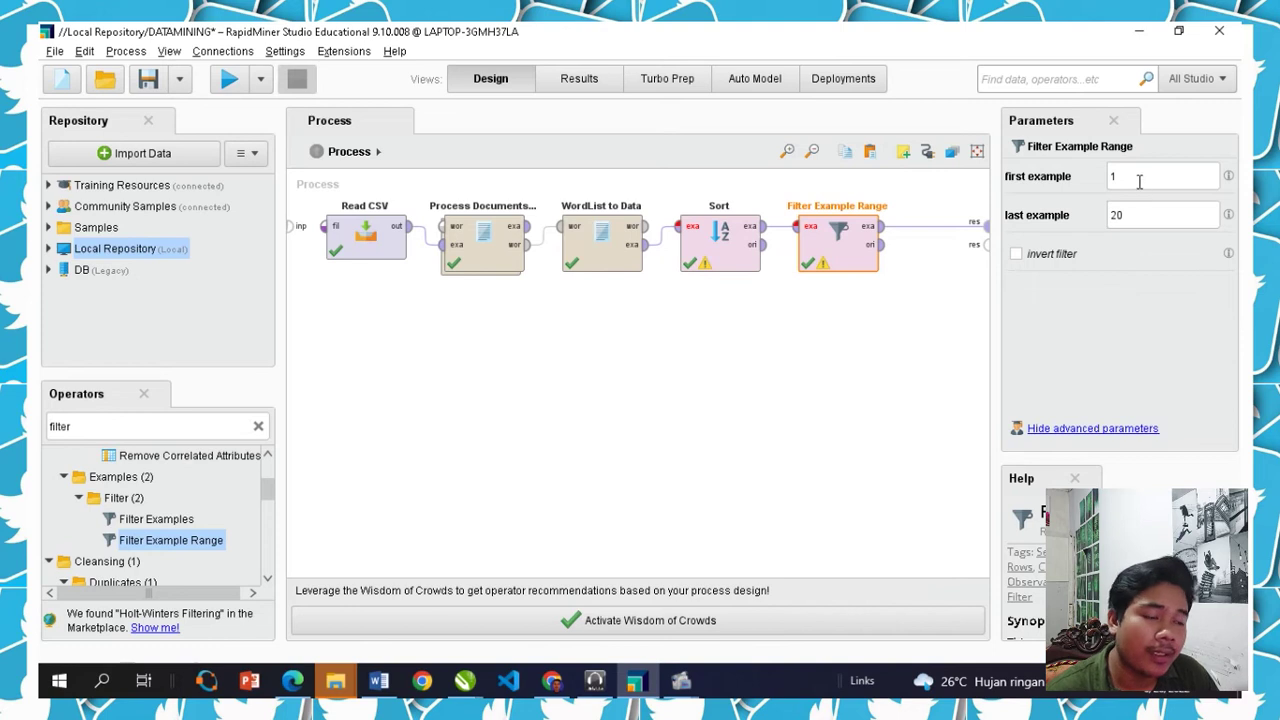
left_click_drag(1140, 180, 1096, 188)
type("3")
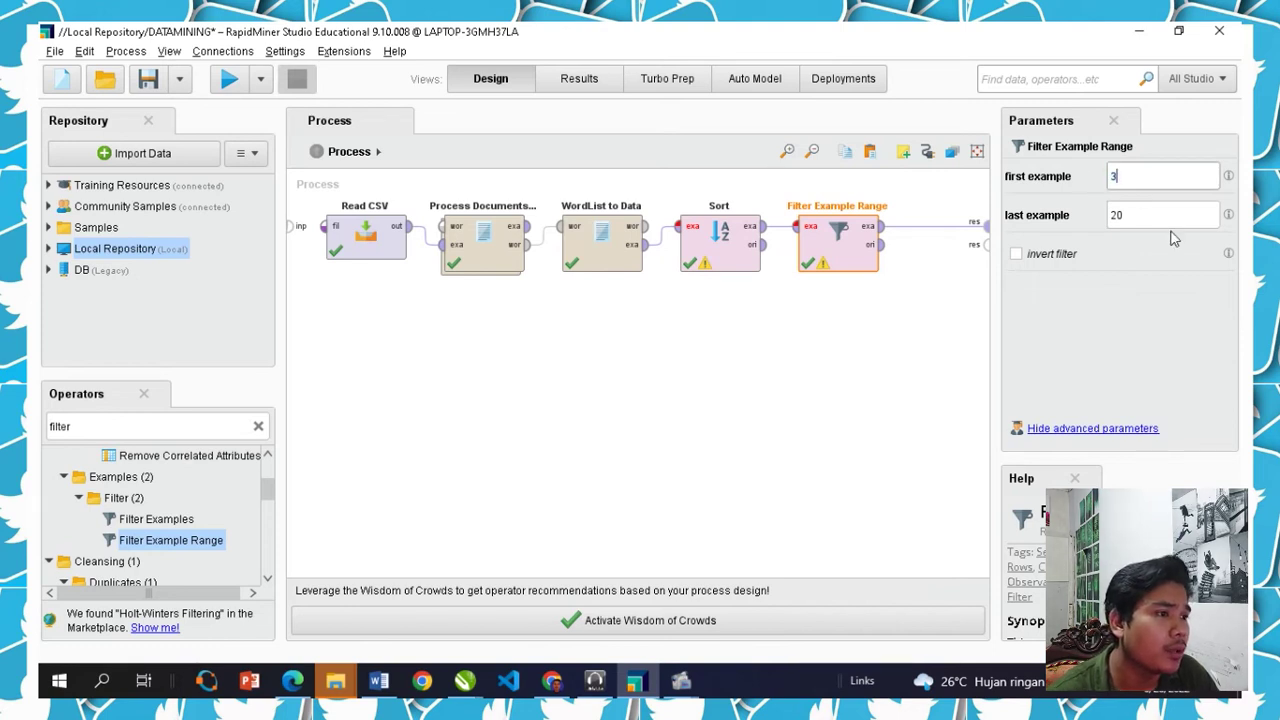
double_click(1128, 215)
type("23")
left_click(1140, 178)
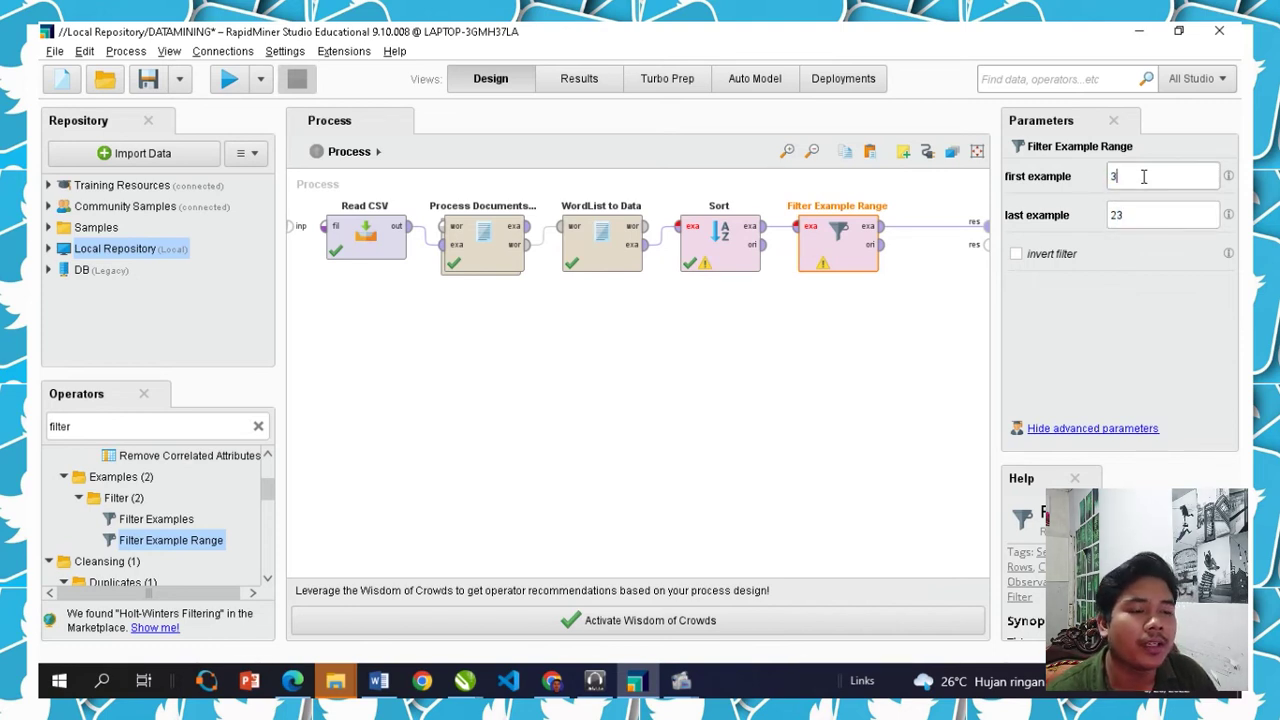
Run the process with the new example range and review the resulting word table from start to end
left_click(228, 78)
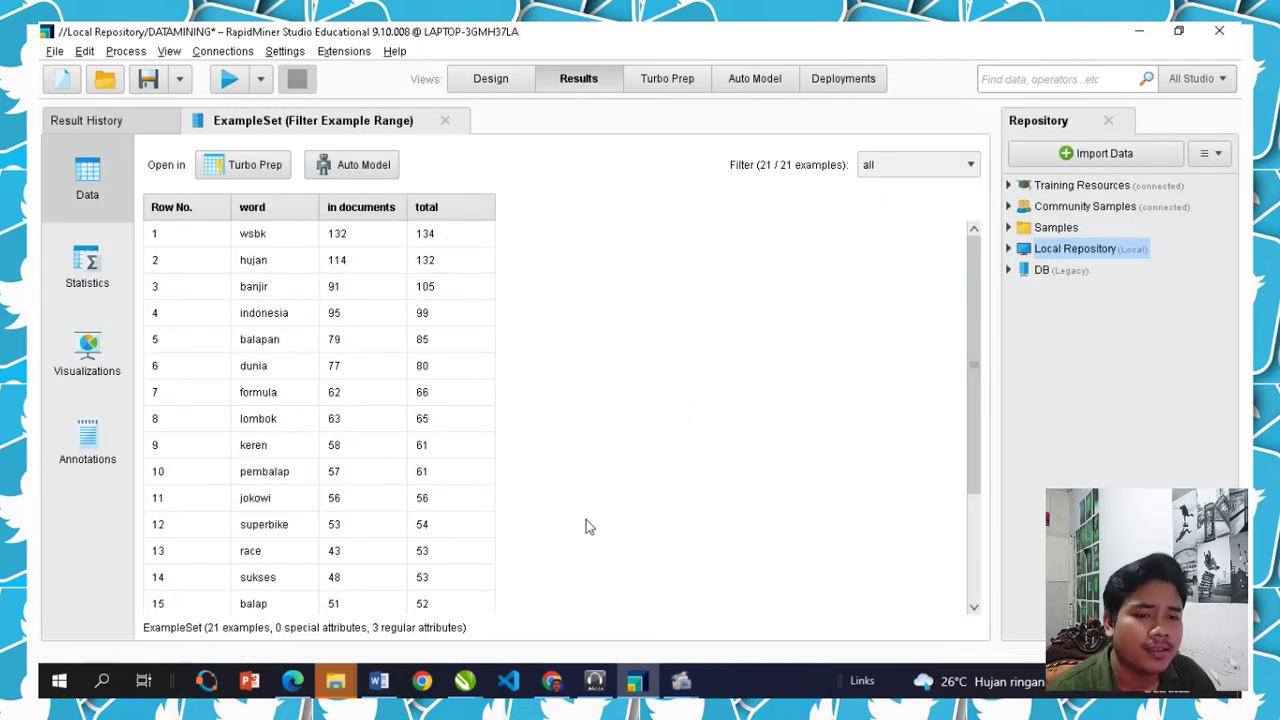
scroll(420, 366, "down", 2)
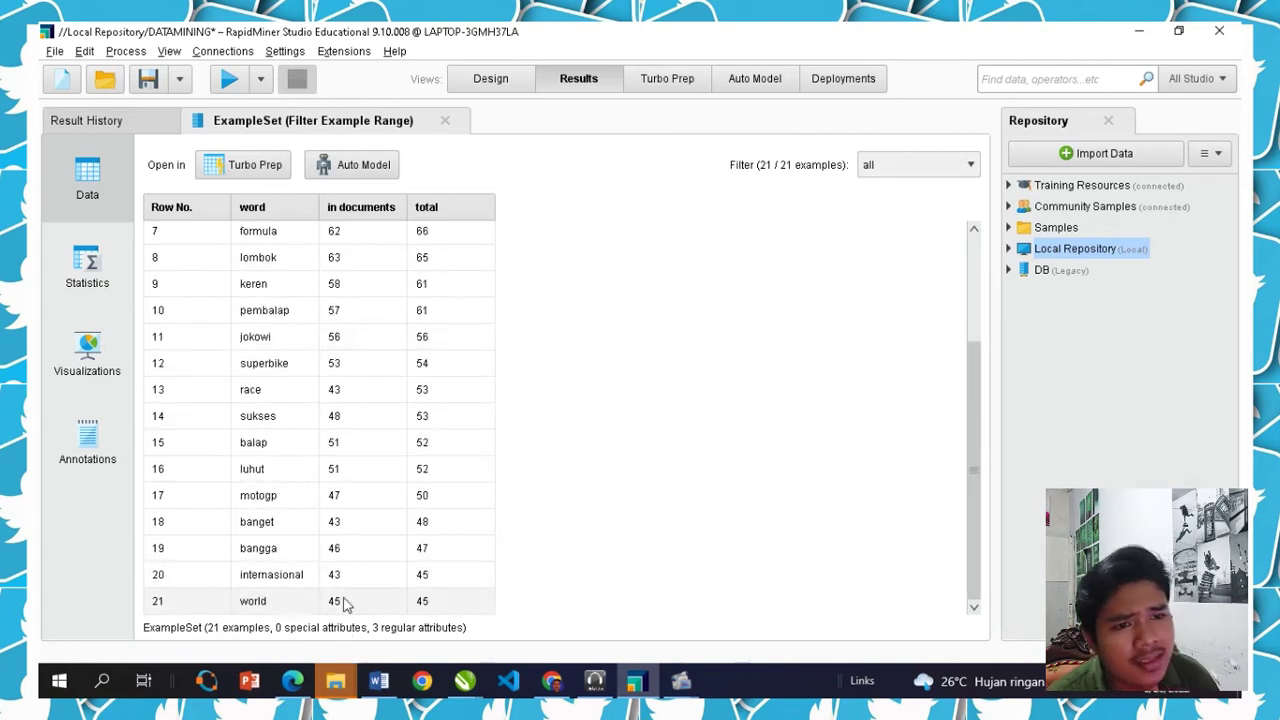
scroll(337, 563, "up", 2)
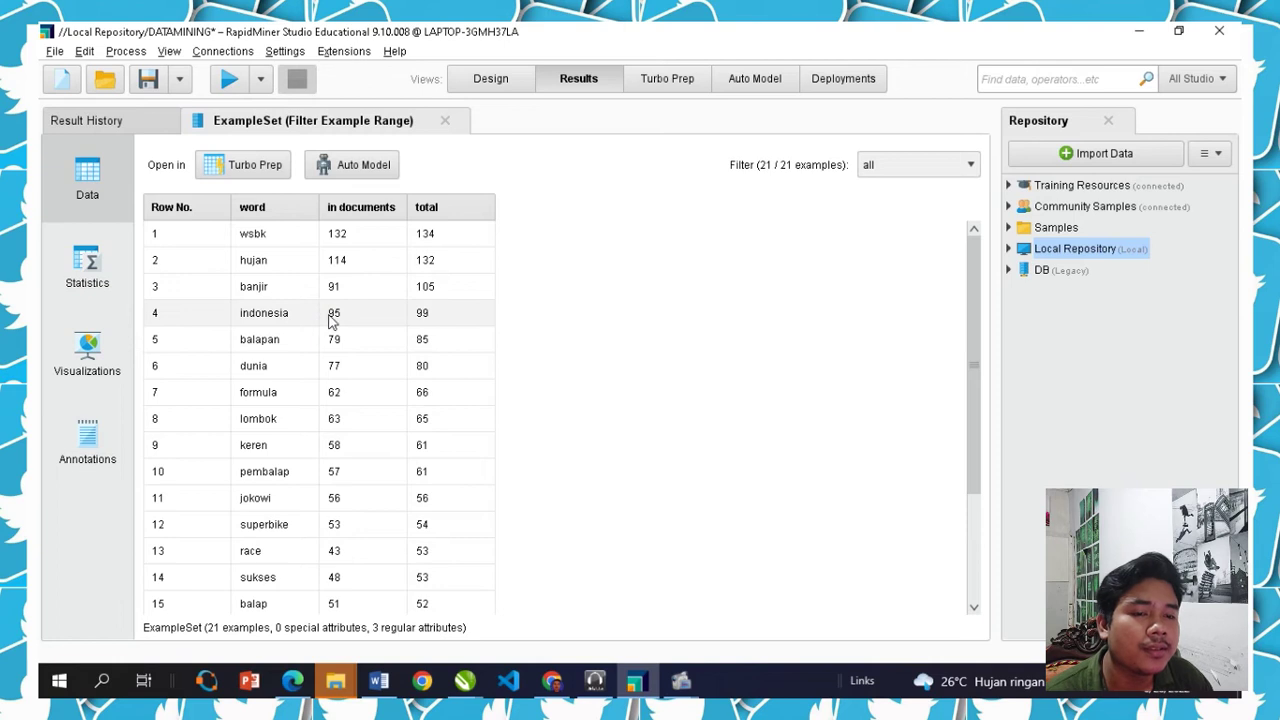
Compare the word cloud with the data table and inspect the totals of individual words in the cloud
left_click(104, 362)
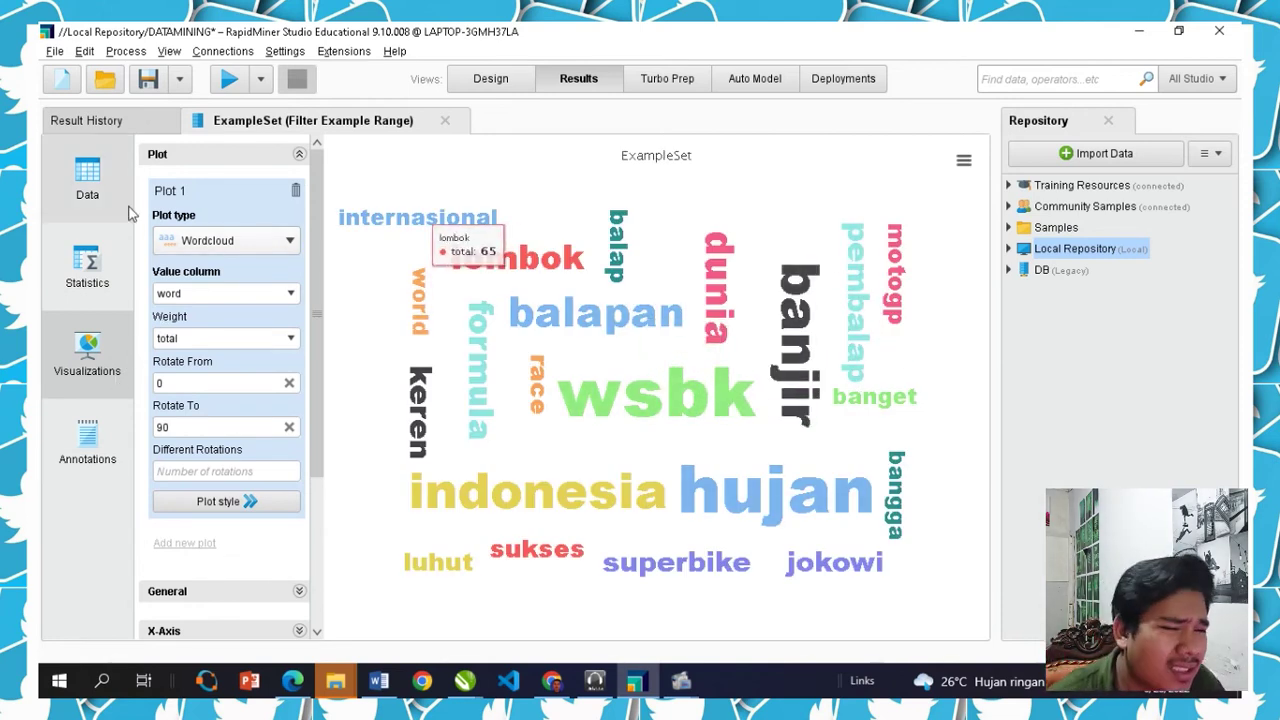
left_click(87, 180)
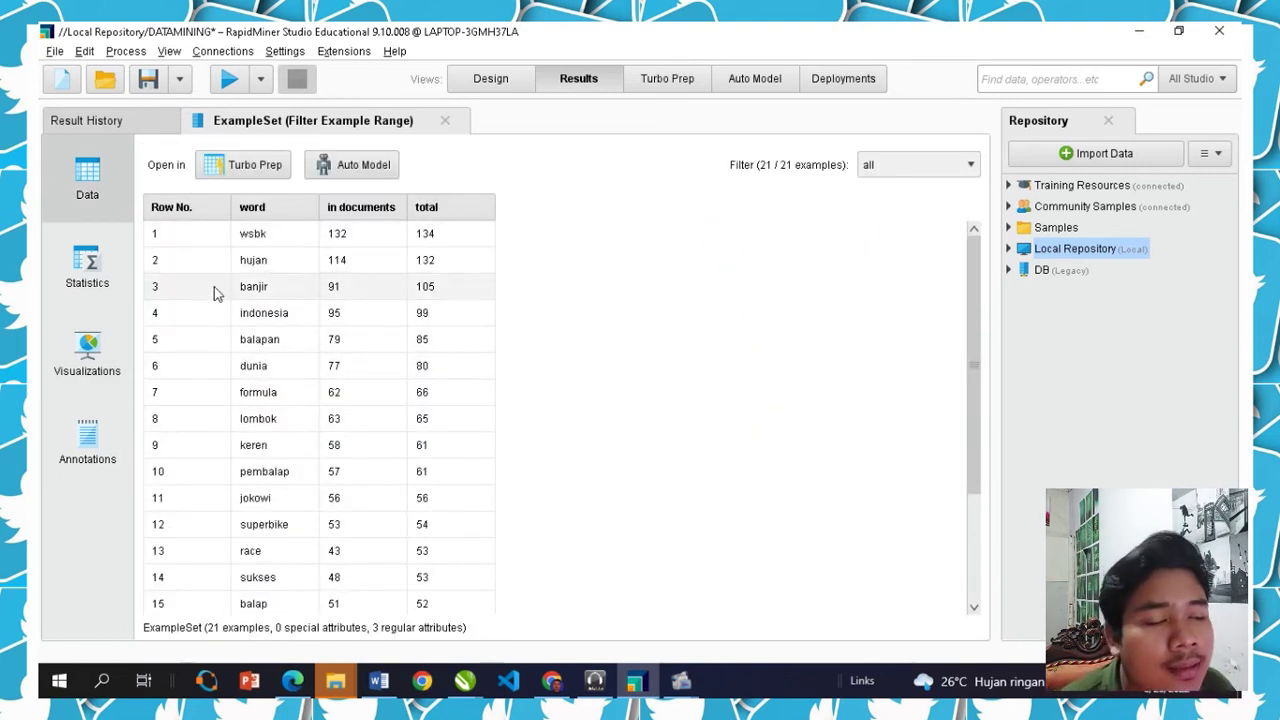
left_click(80, 350)
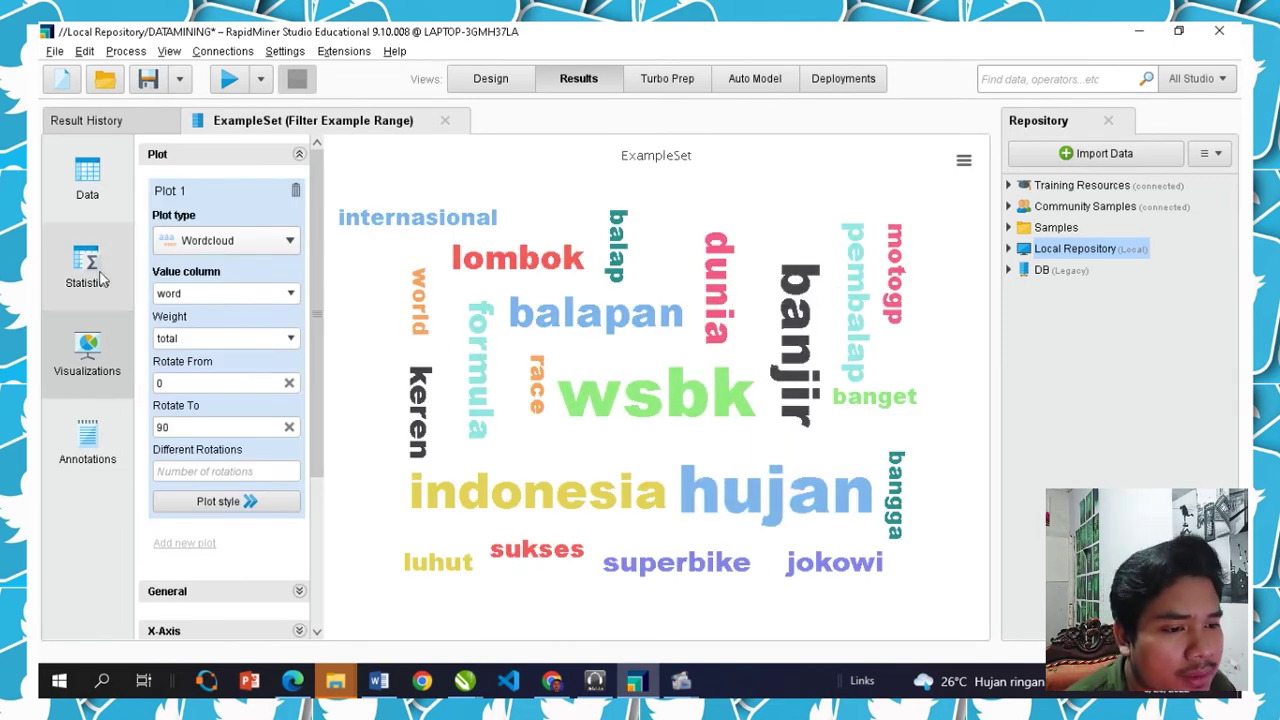
left_click(118, 218)
scroll(434, 434, "down", 2)
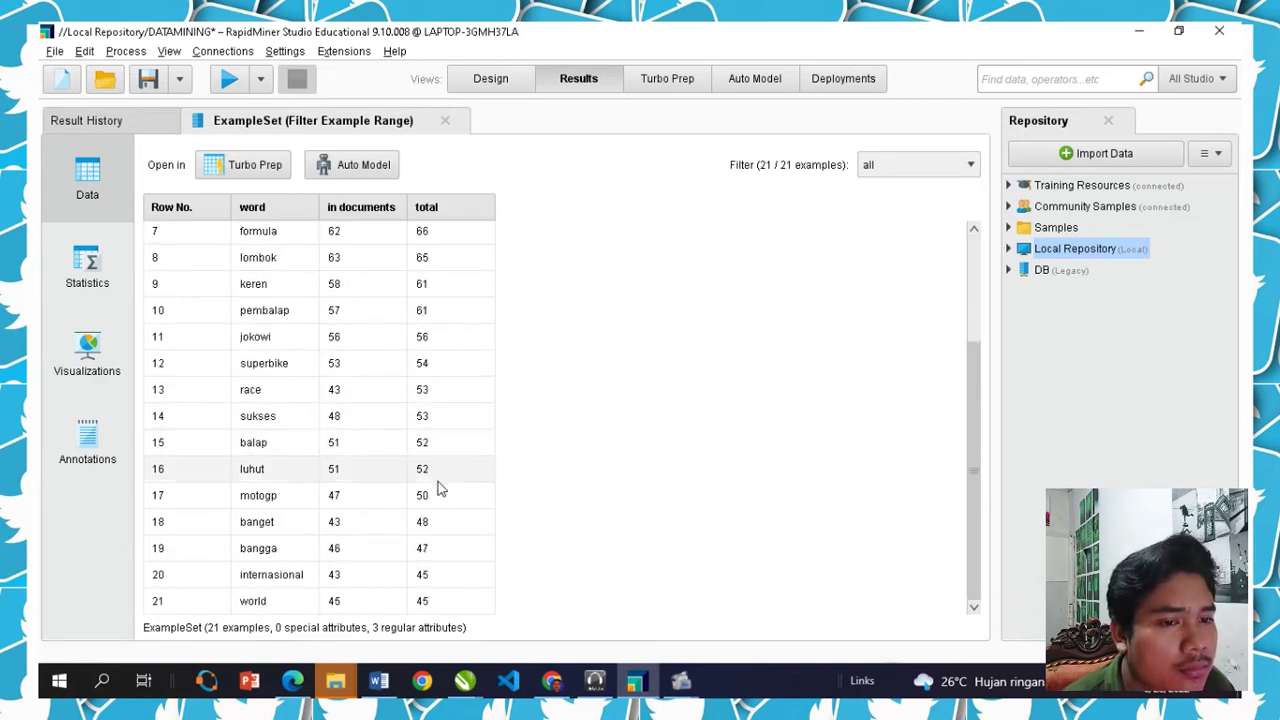
left_click(124, 362)
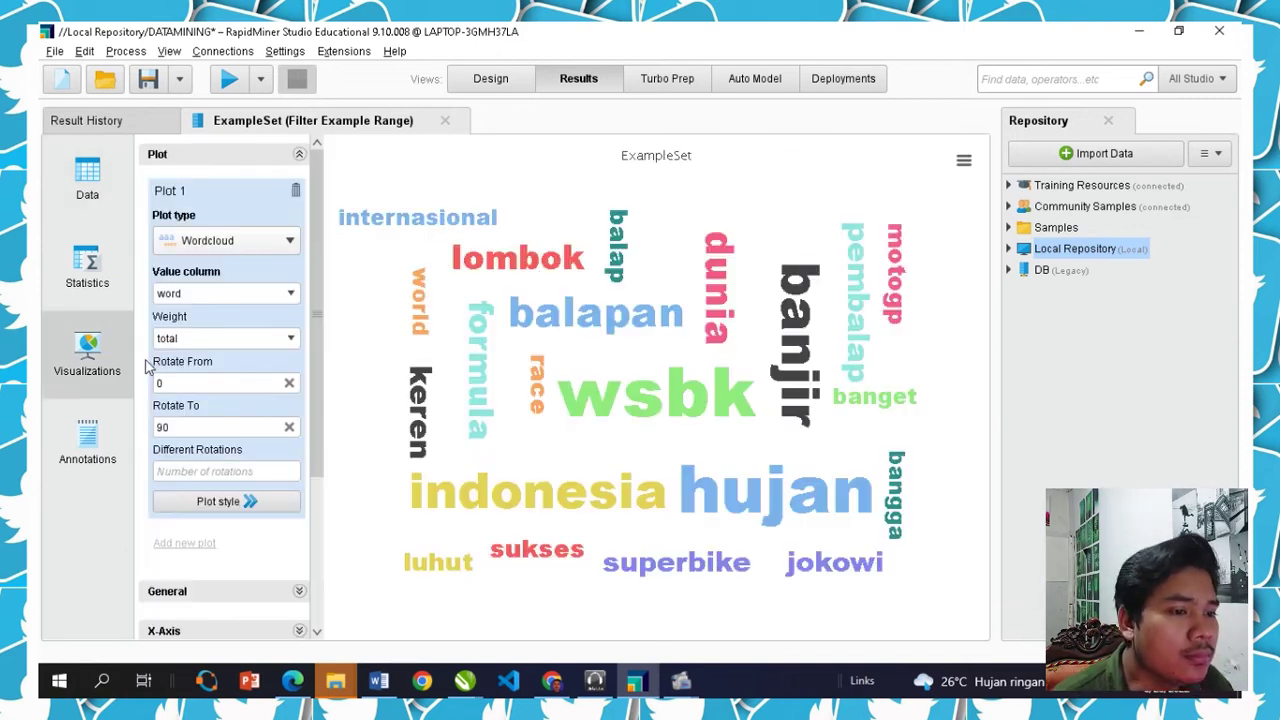
mouse_move(717, 385)
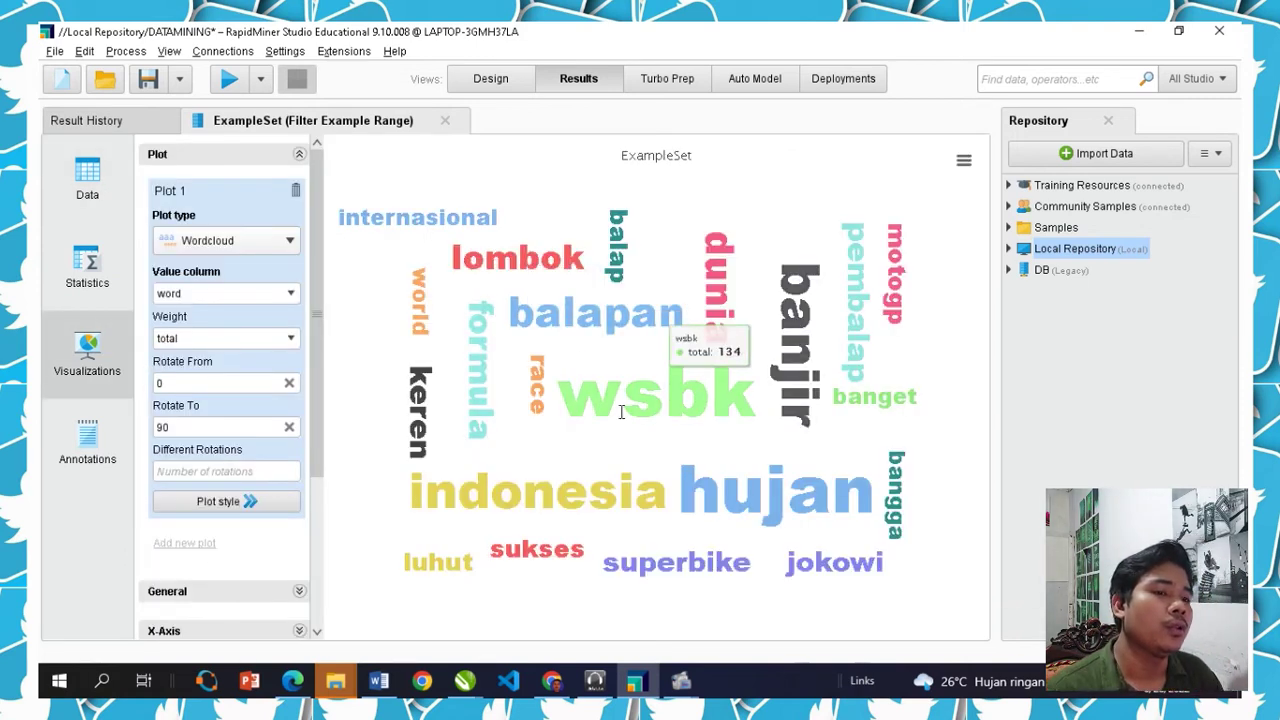
mouse_move(425, 310)
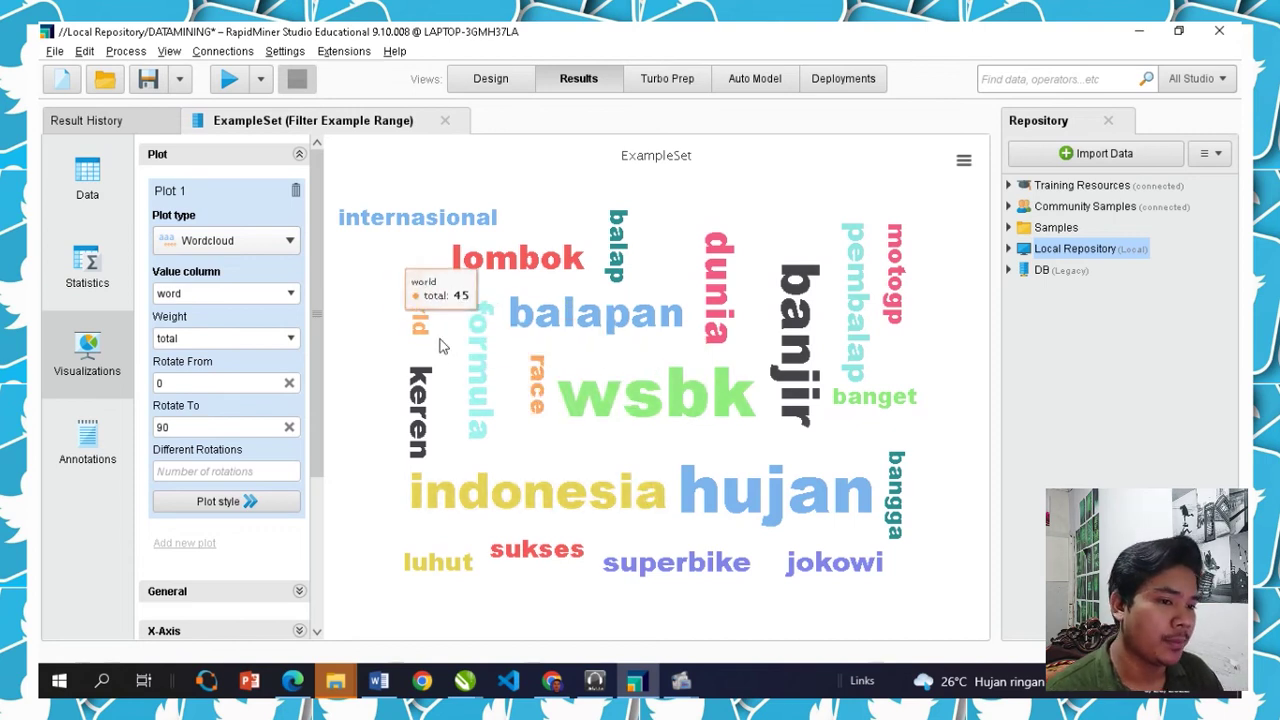
mouse_move(568, 389)
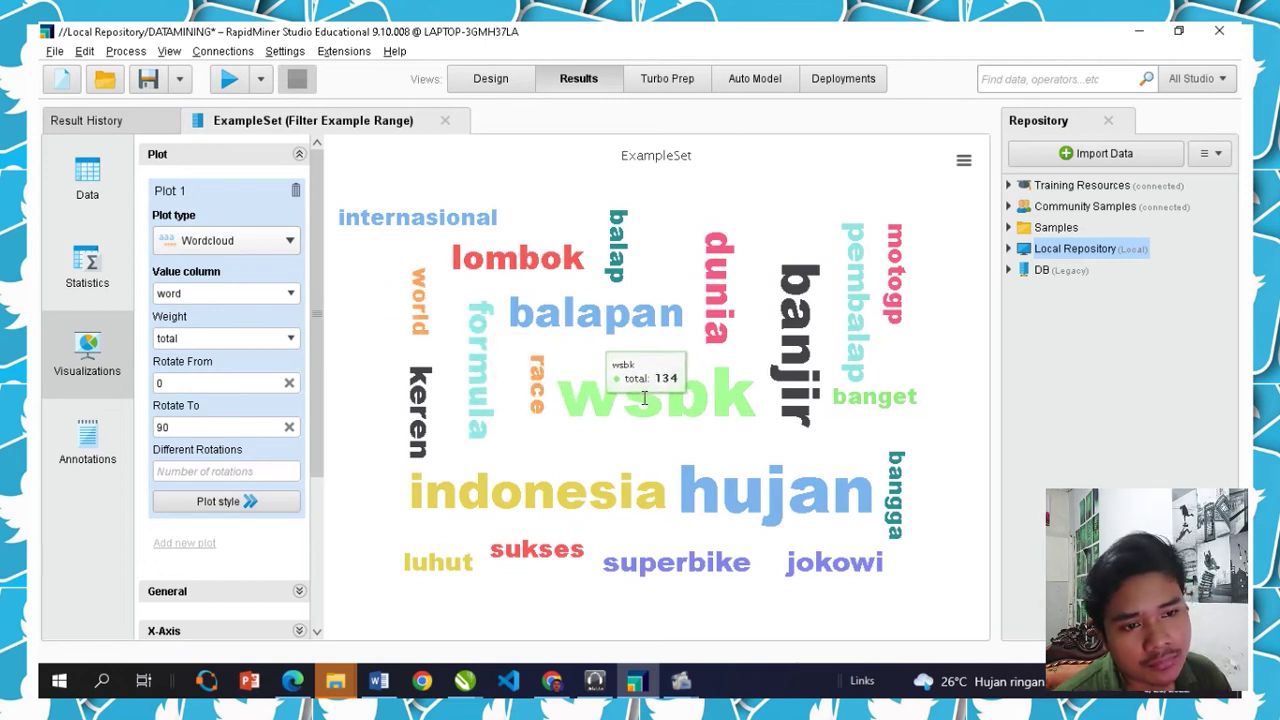
Try the word cloud without a weight column, restore total as the weight, and check the value column options
left_click(291, 341)
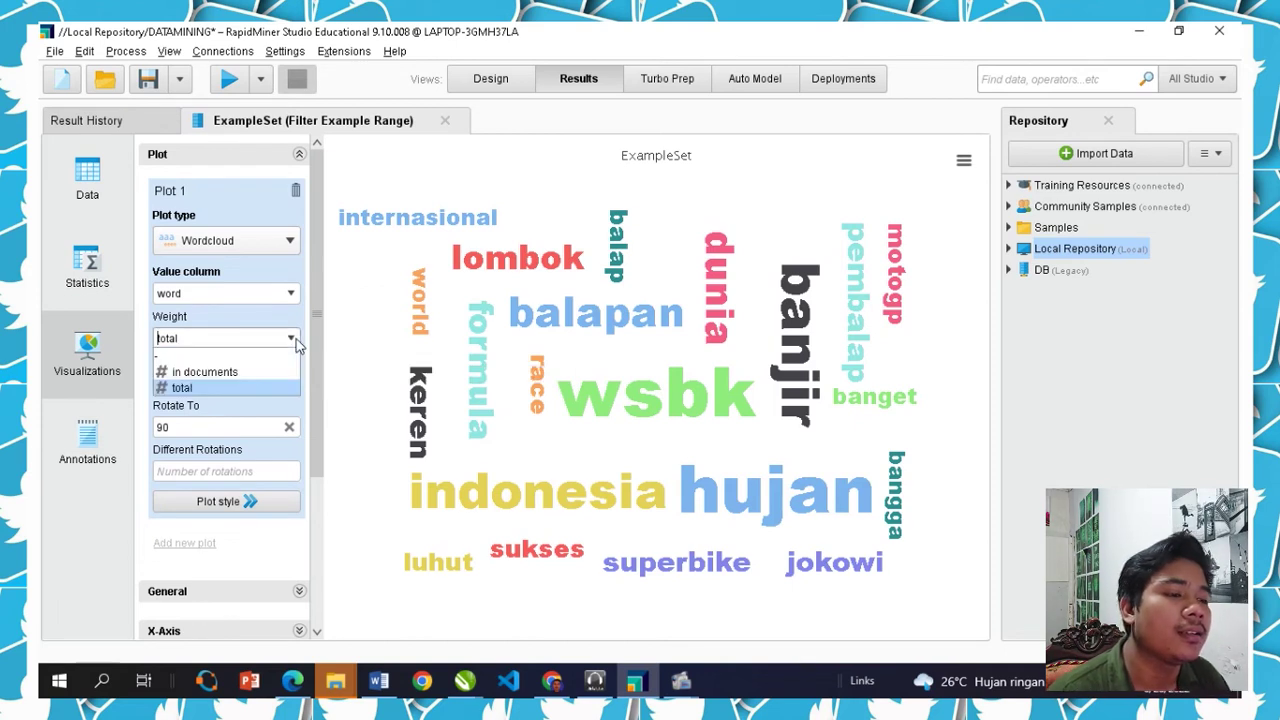
left_click(289, 357)
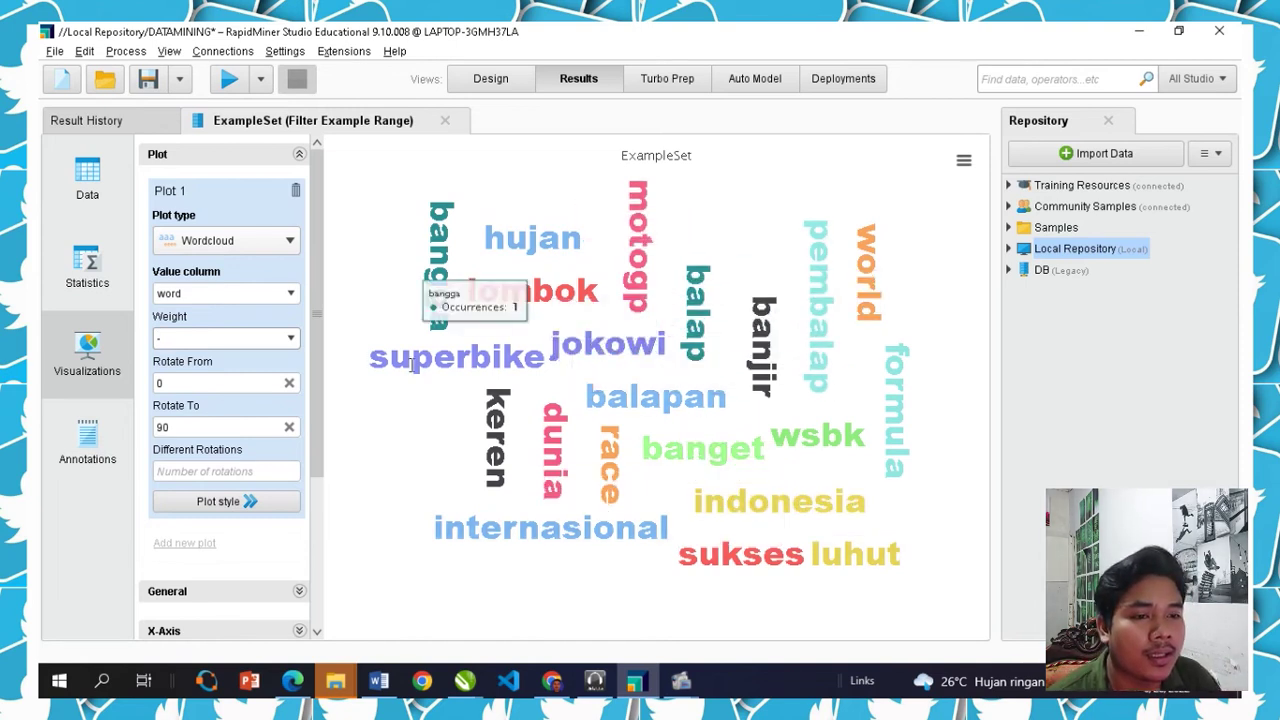
left_click(288, 343)
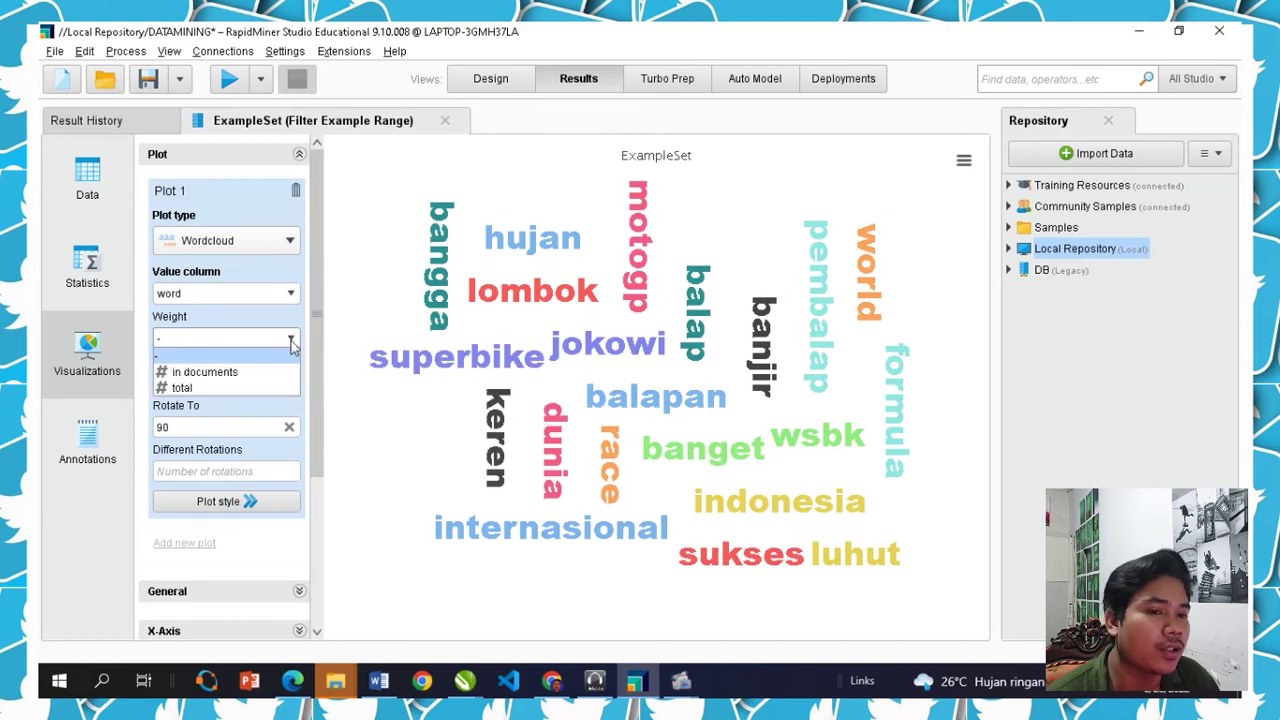
left_click(231, 390)
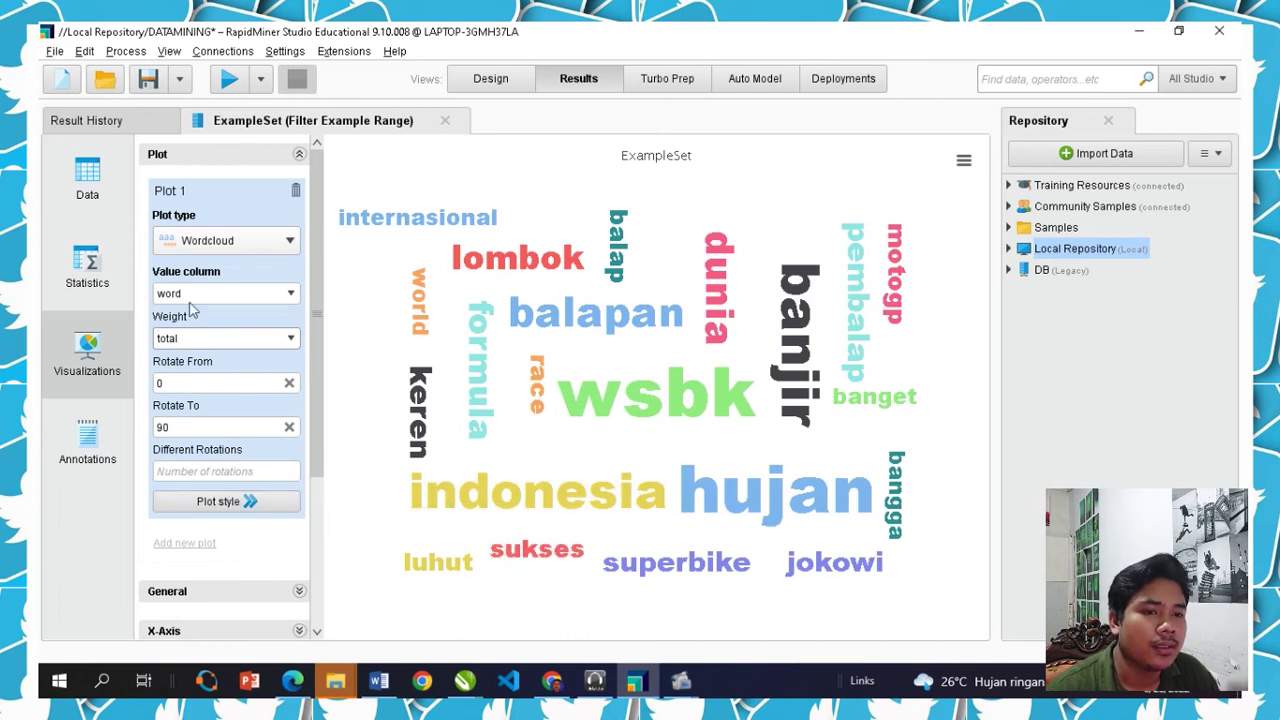
left_click(290, 296)
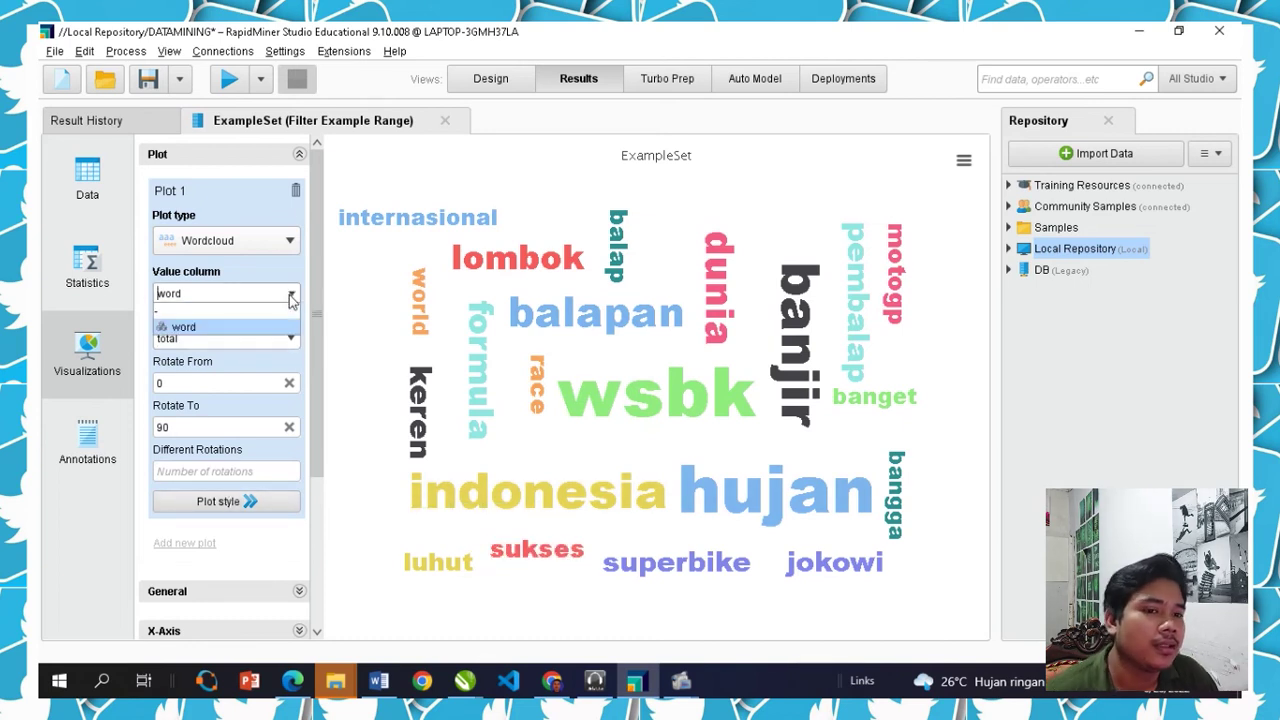
left_click(290, 296)
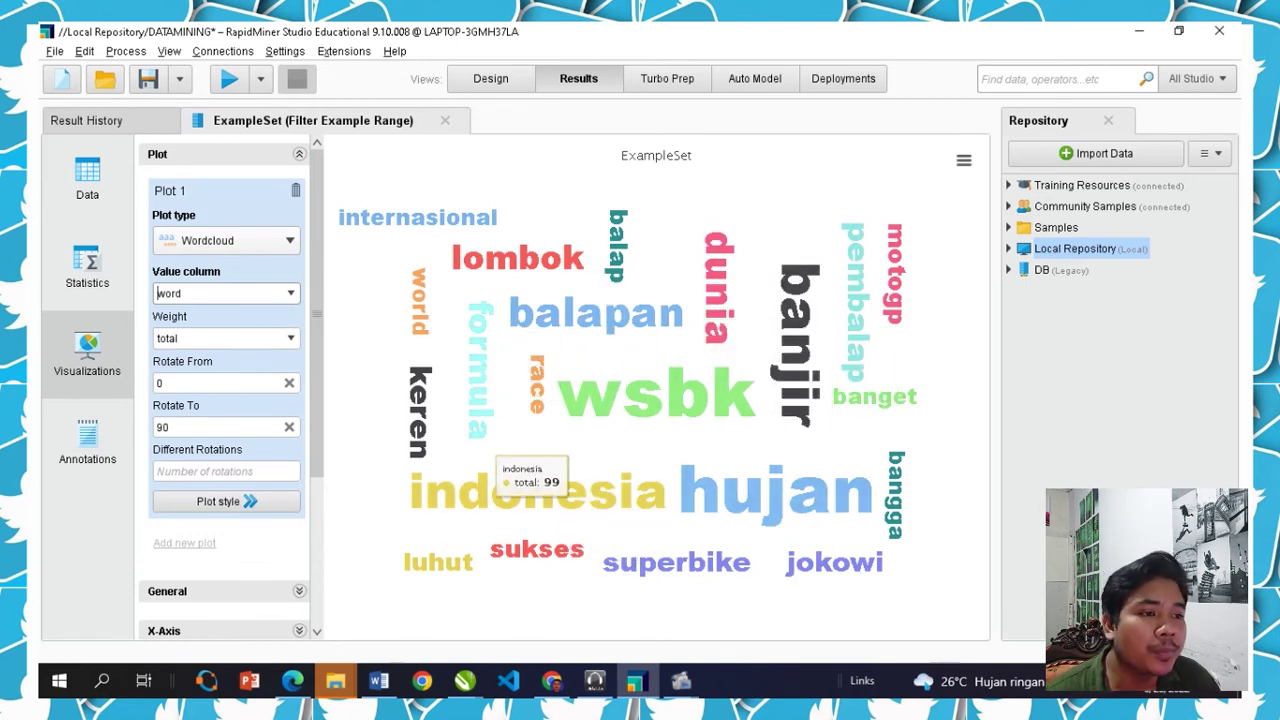
Export the word cloud as a JPEG image named ExampleSet.jpeg to the Desktop
left_click(966, 170)
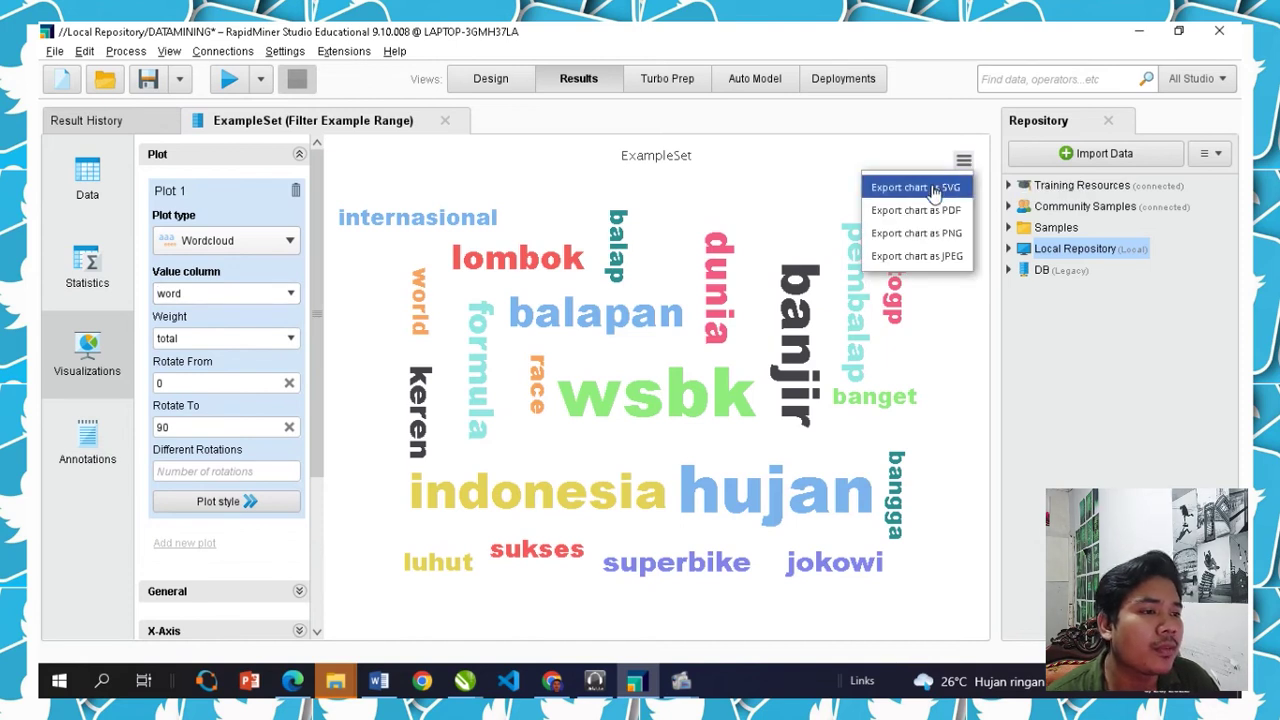
left_click(957, 264)
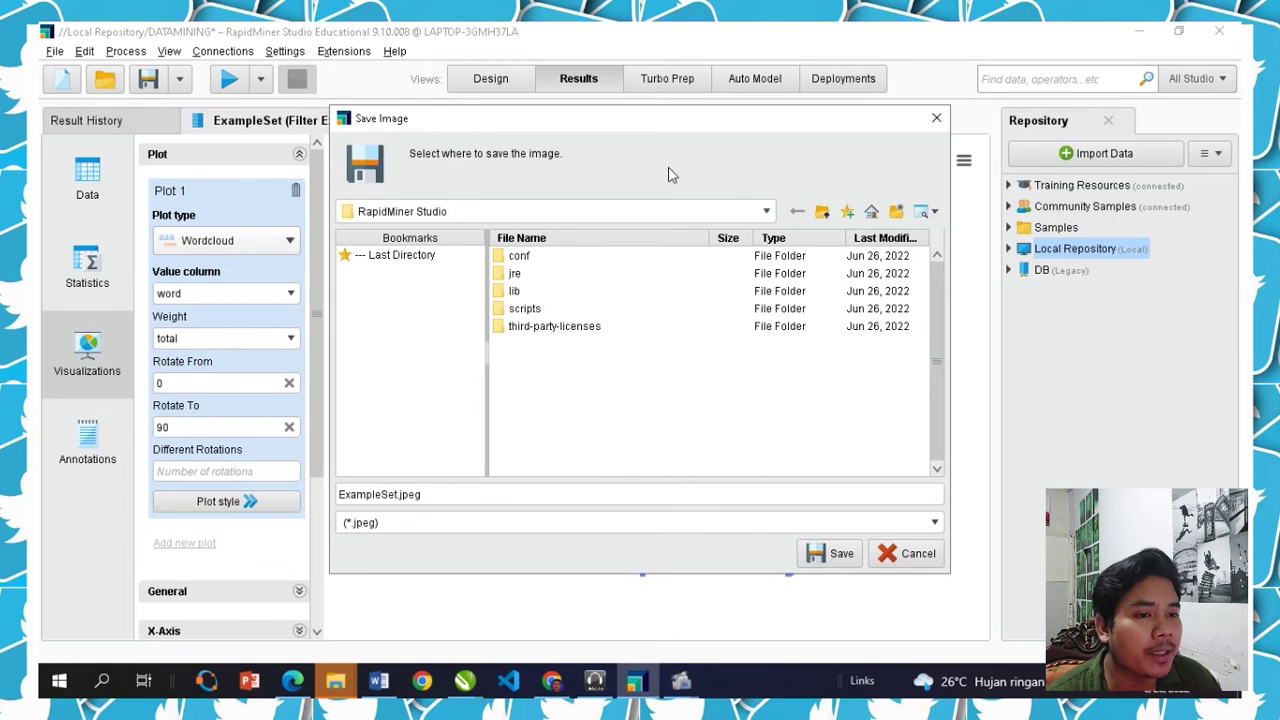
left_click(686, 212)
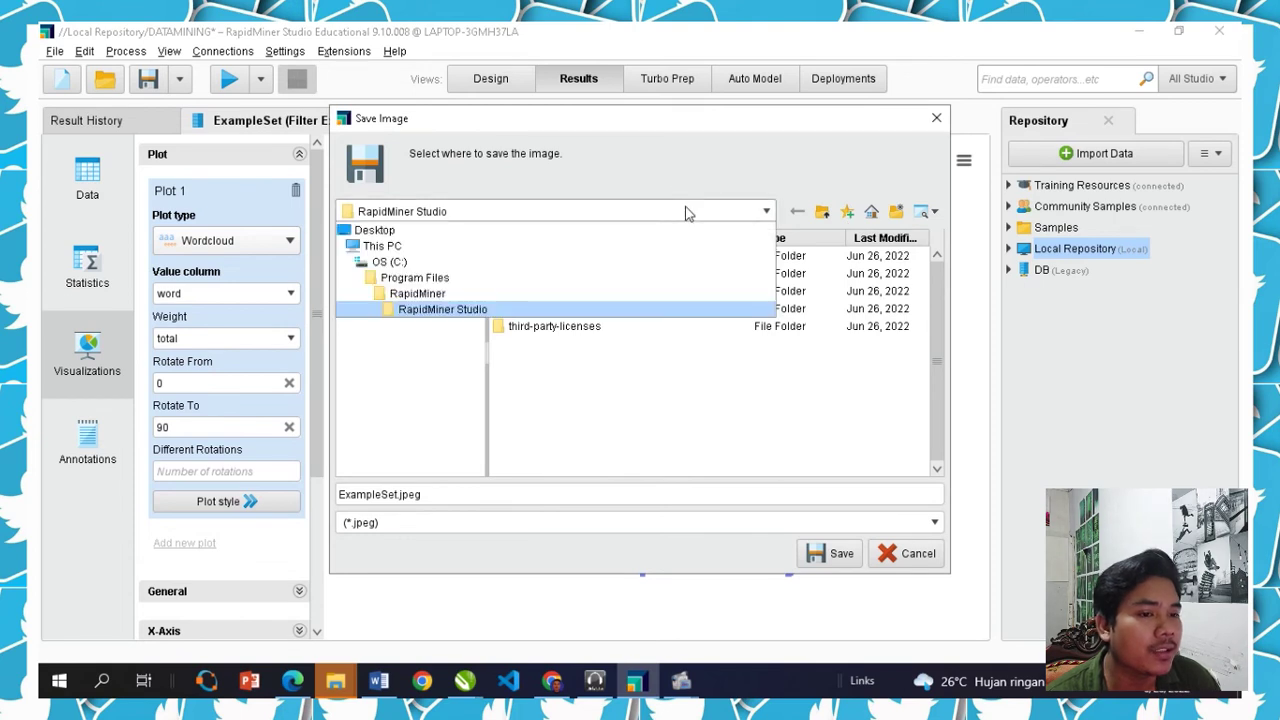
left_click(389, 231)
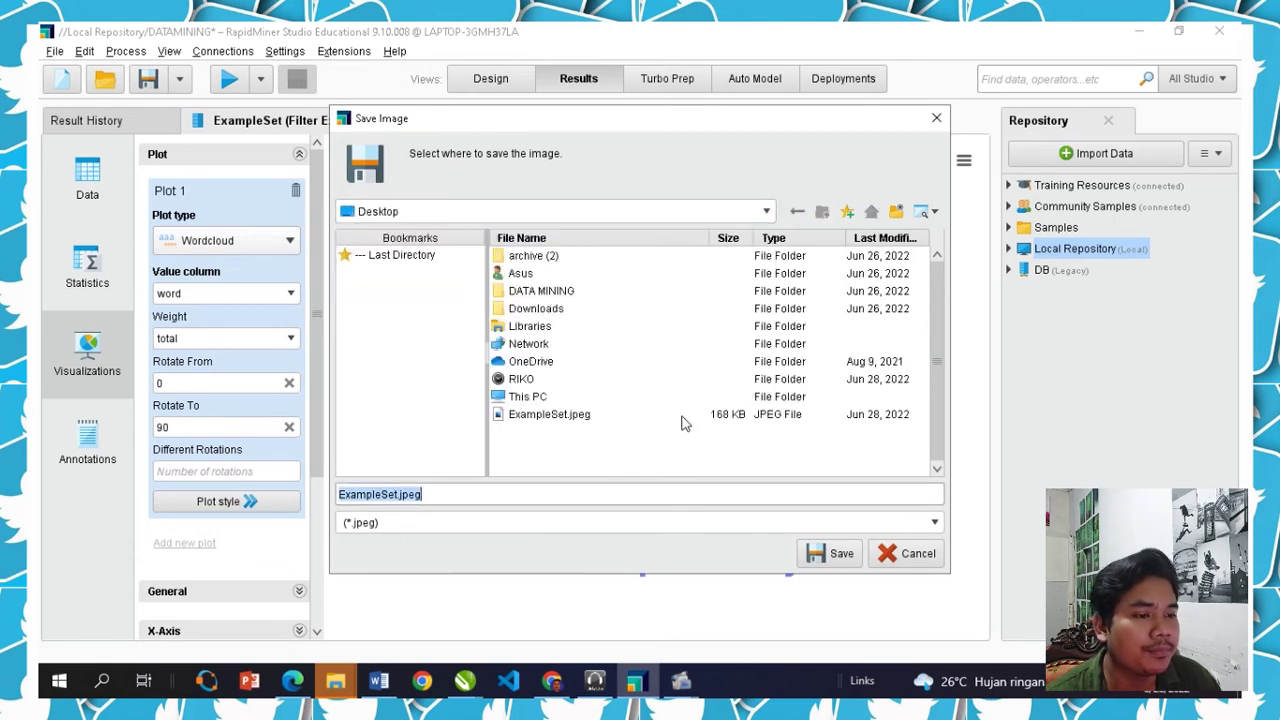
left_click(828, 554)
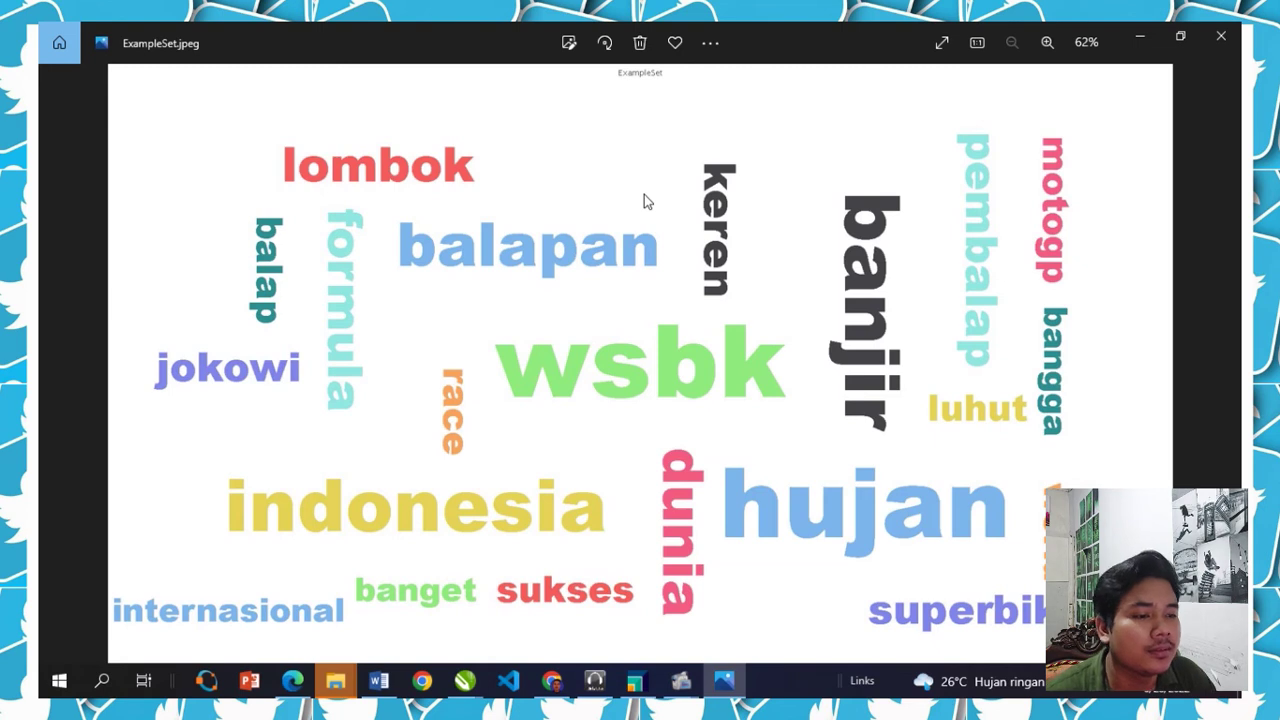
Close the exported image, switch back to RapidMiner Studio and examine the words and frequencies in the filtered table
left_click(1219, 38)
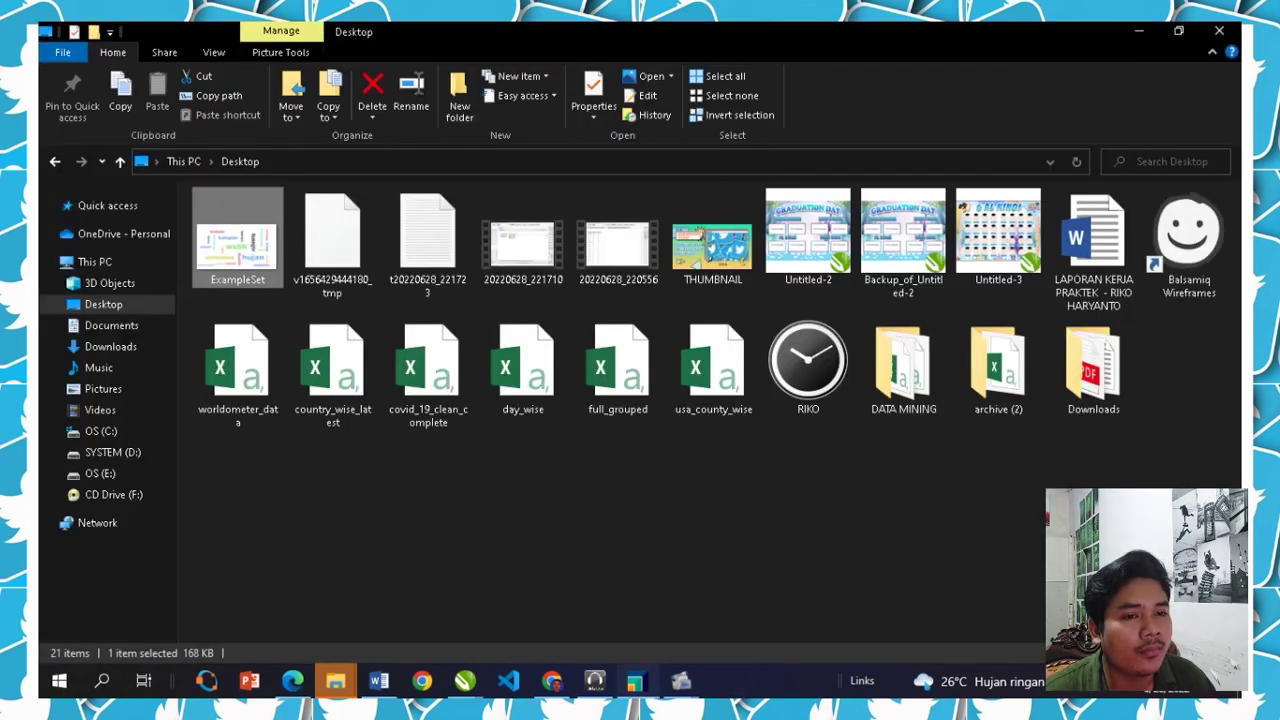
left_click(648, 681)
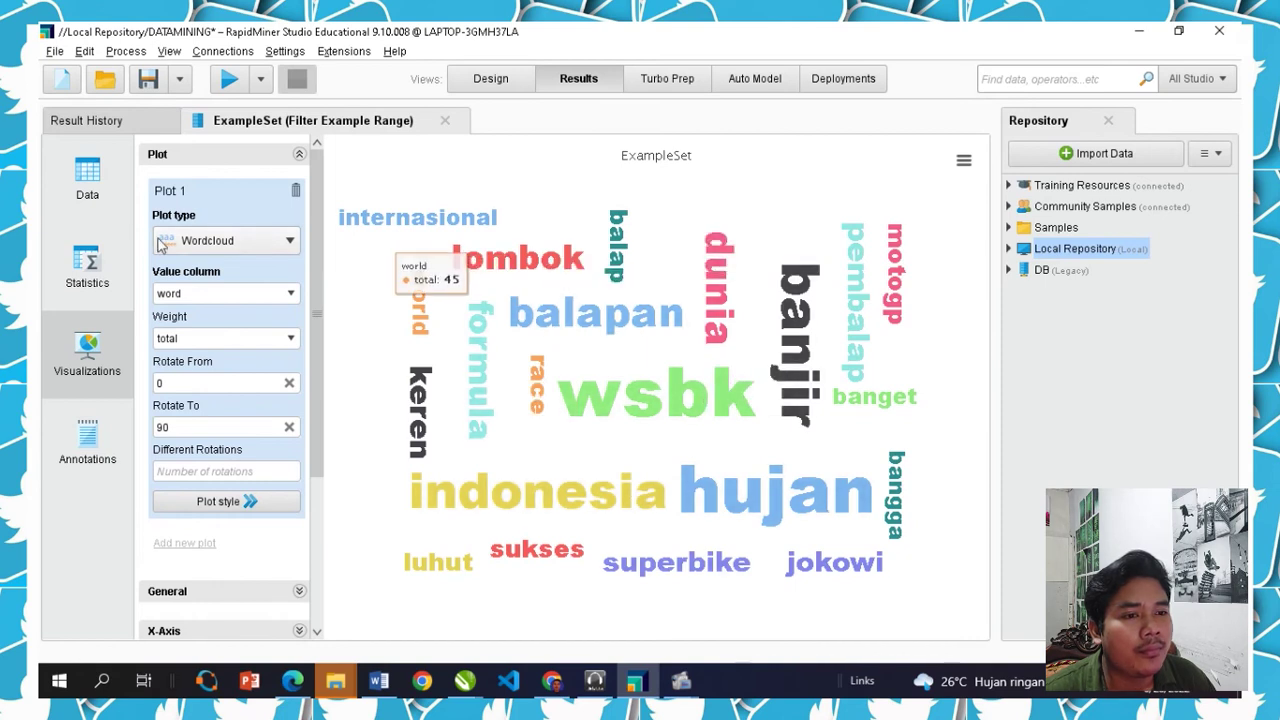
left_click(90, 198)
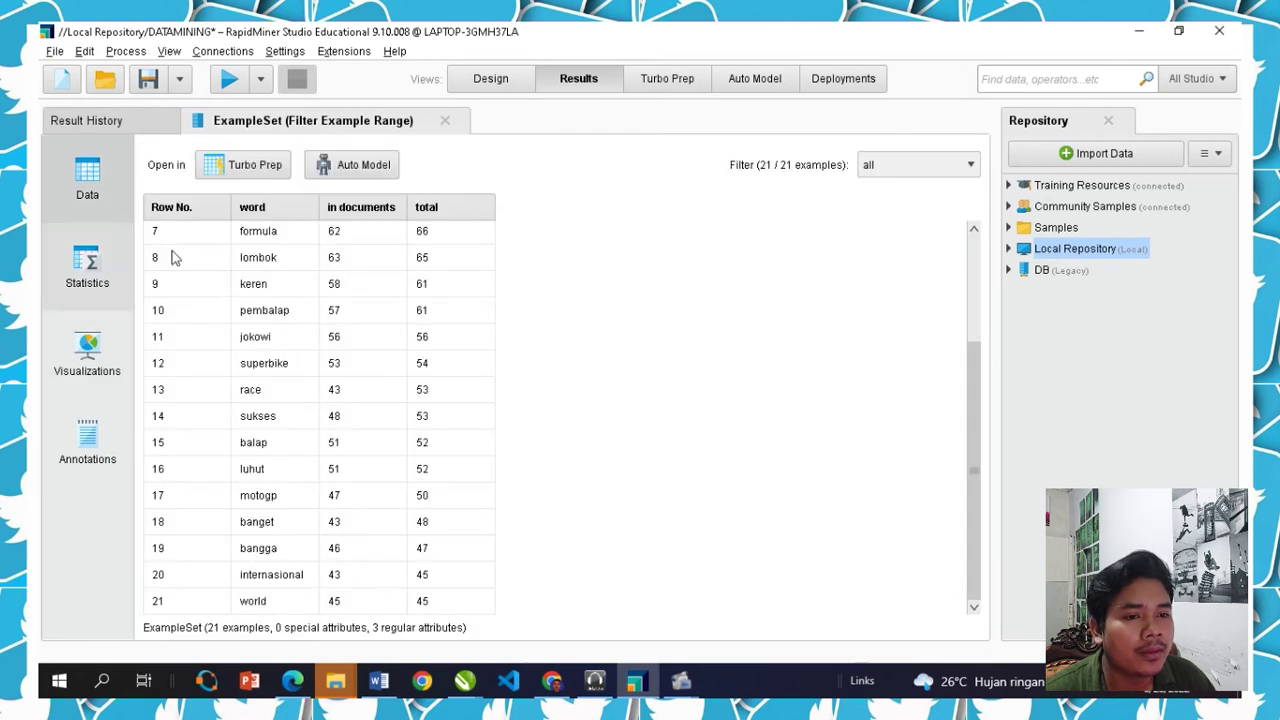
scroll(284, 368, "up", 1)
scroll(294, 366, "down", 2)
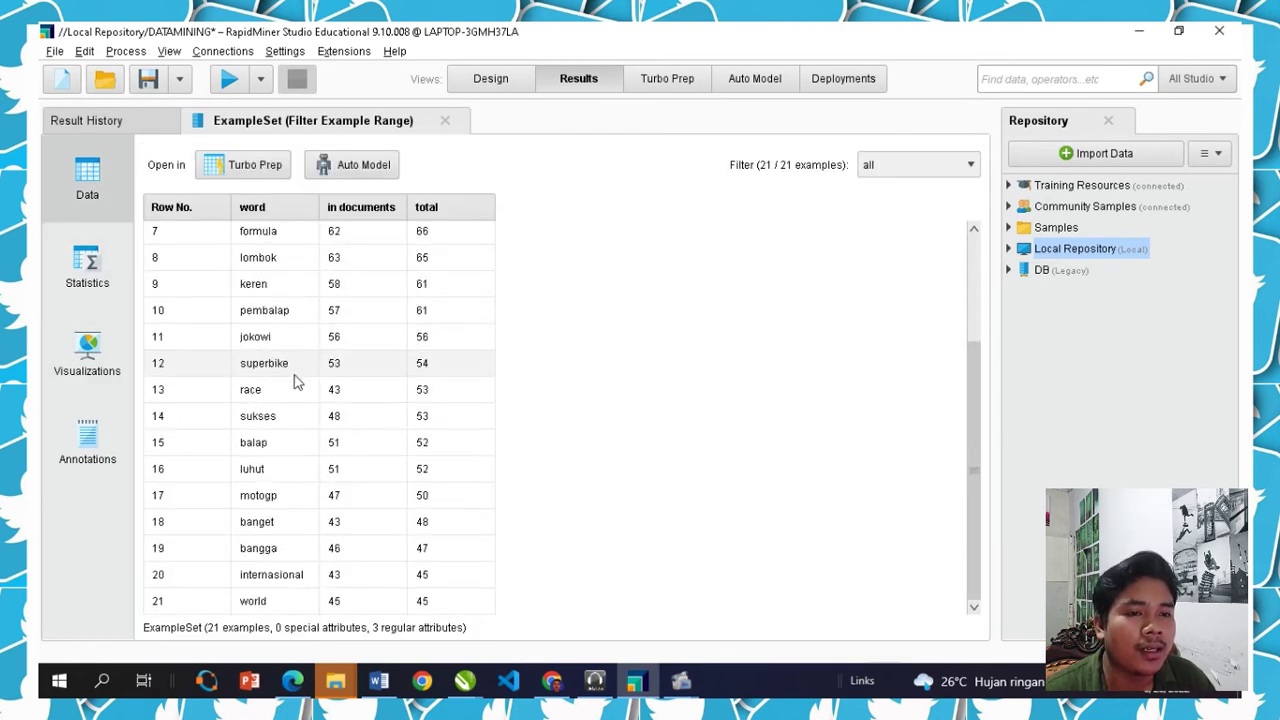
scroll(290, 390, "up", 2)
scroll(284, 414, "up", 1)
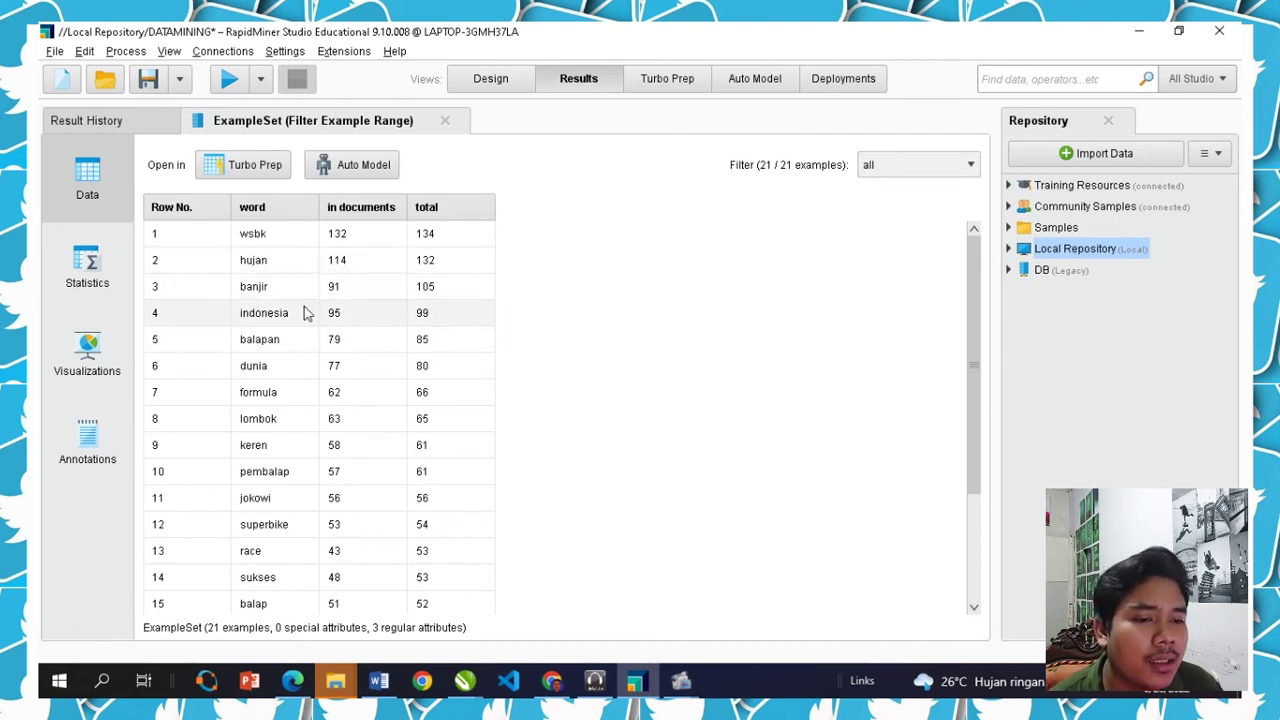
scroll(287, 565, "down", 2)
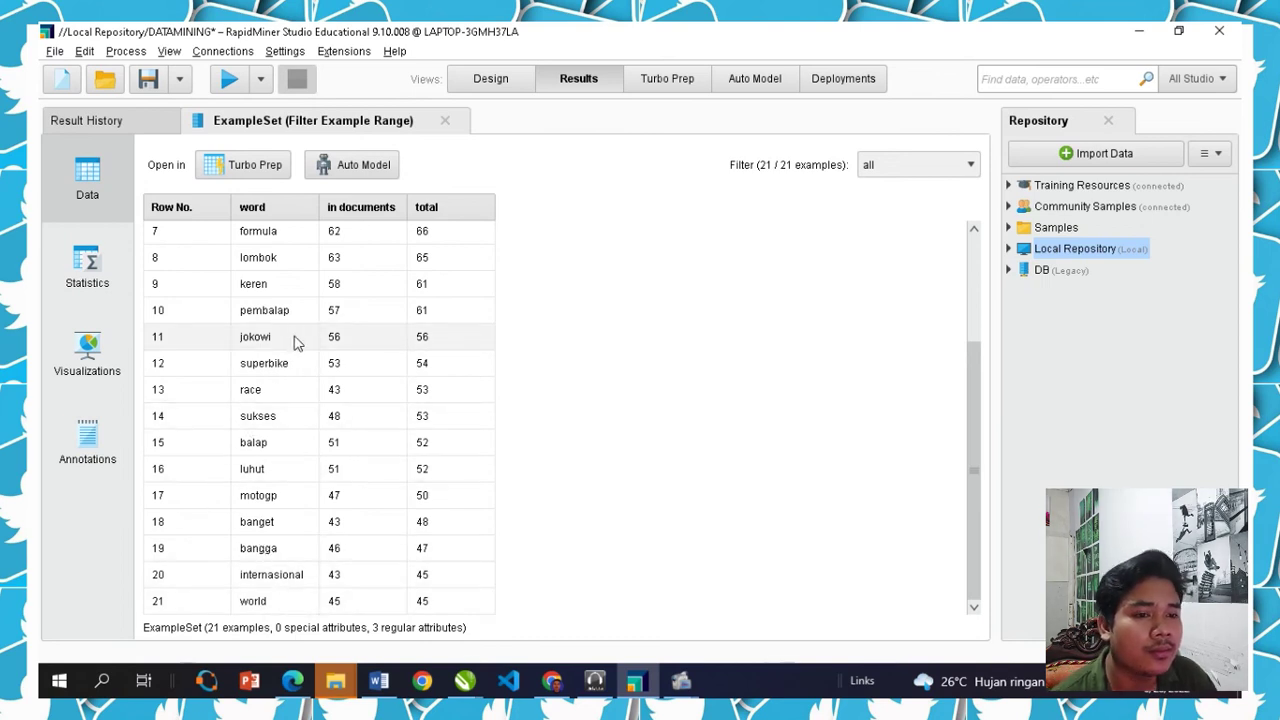
scroll(283, 560, "up", 2)
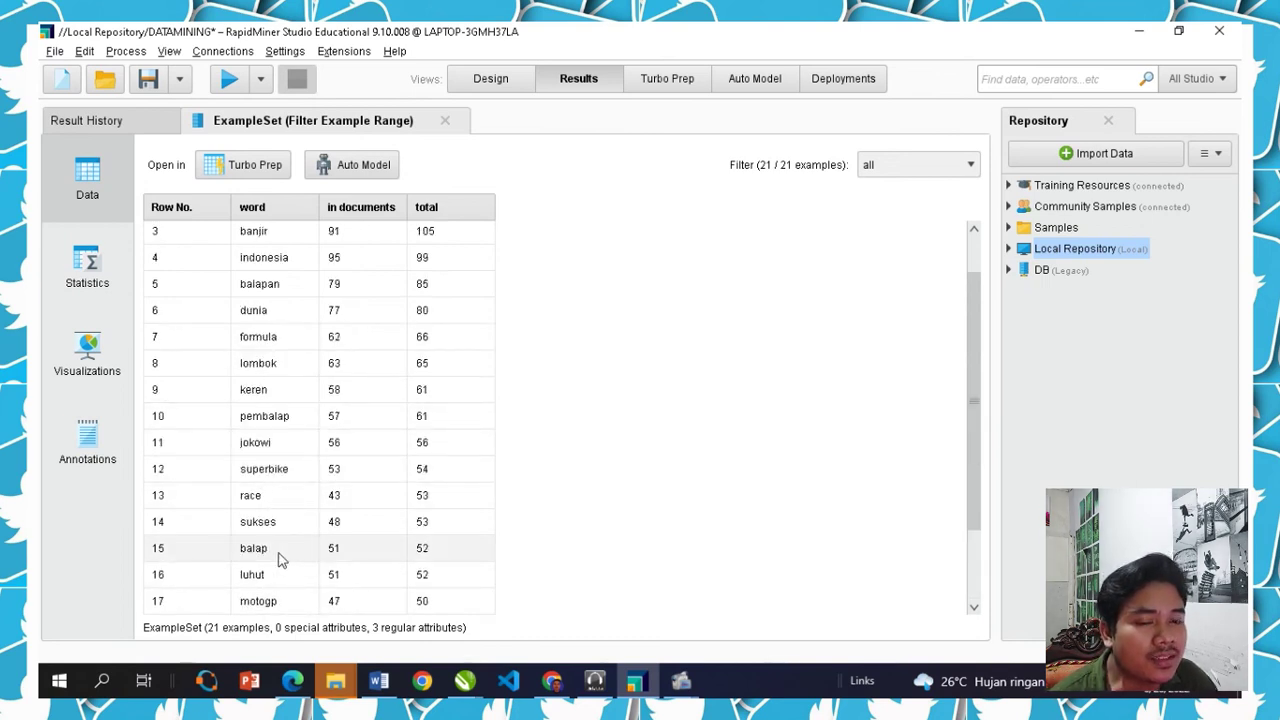
scroll(281, 560, "up", 1)
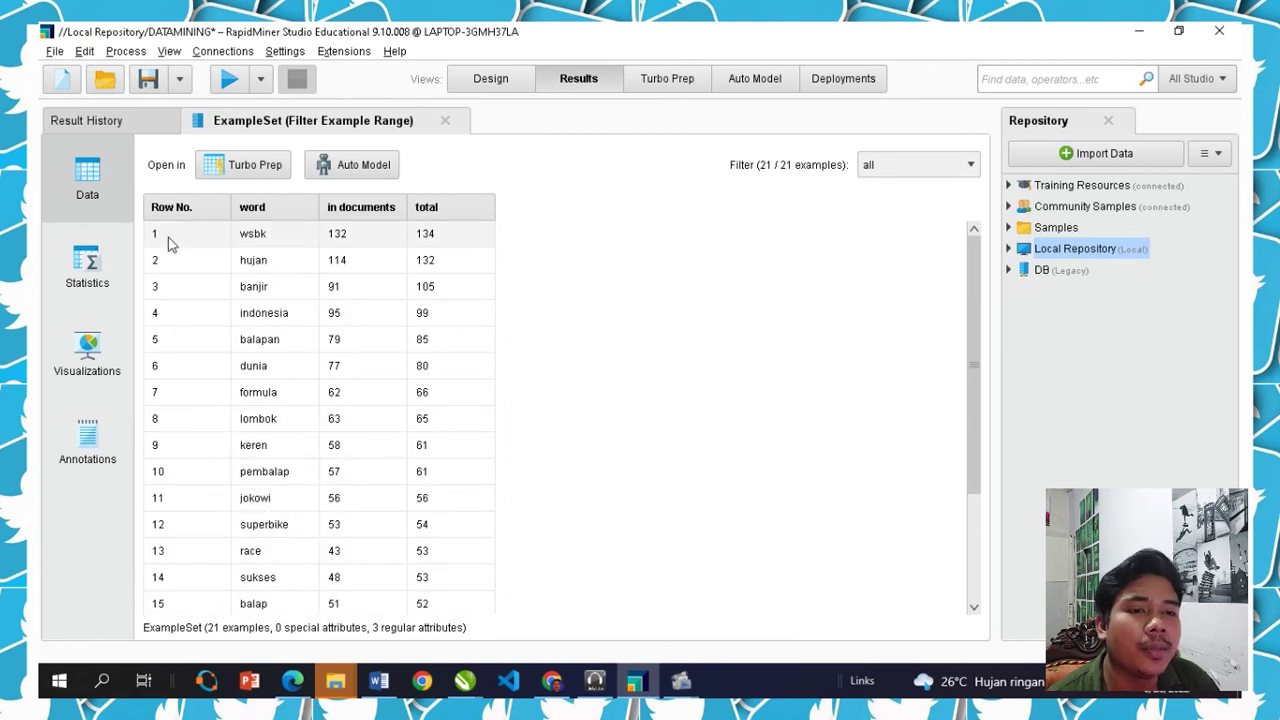